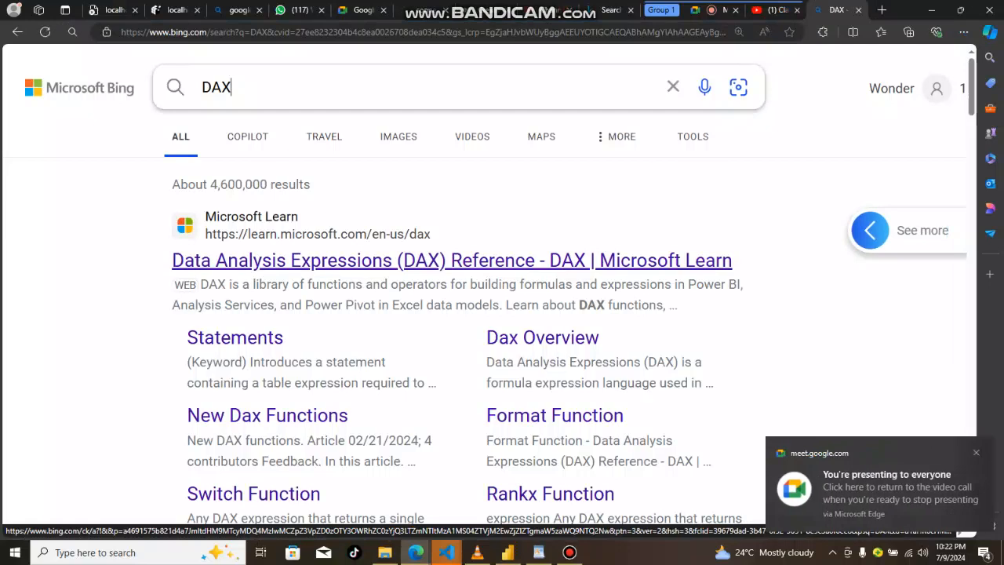
Switch to the day1 report in Power BI Desktop, collapse the sample_sales table and expand the fields of sales_data_sample
{"action": "left_click", "coordinate": [509, 552]}
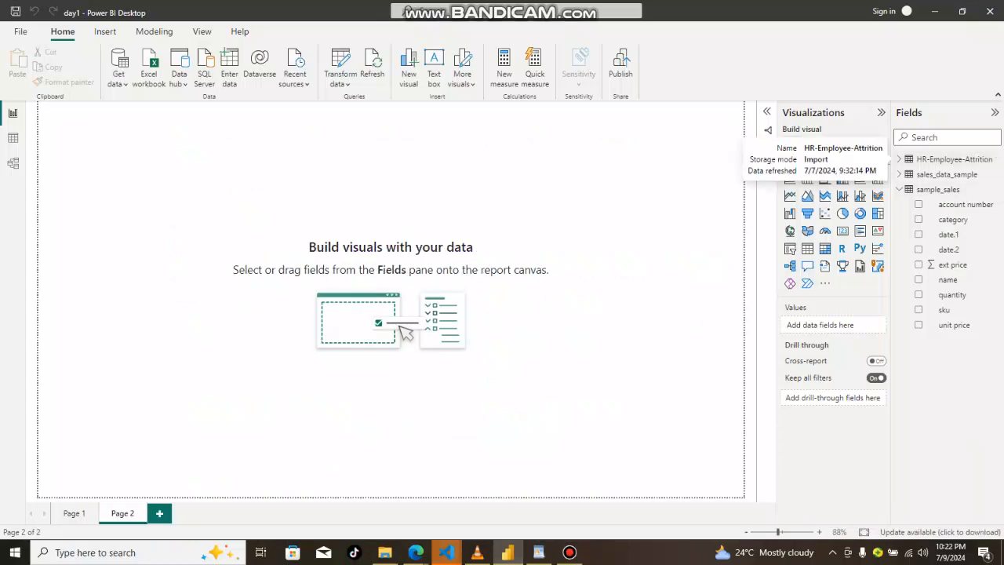
{"action": "left_click", "coordinate": [937, 189]}
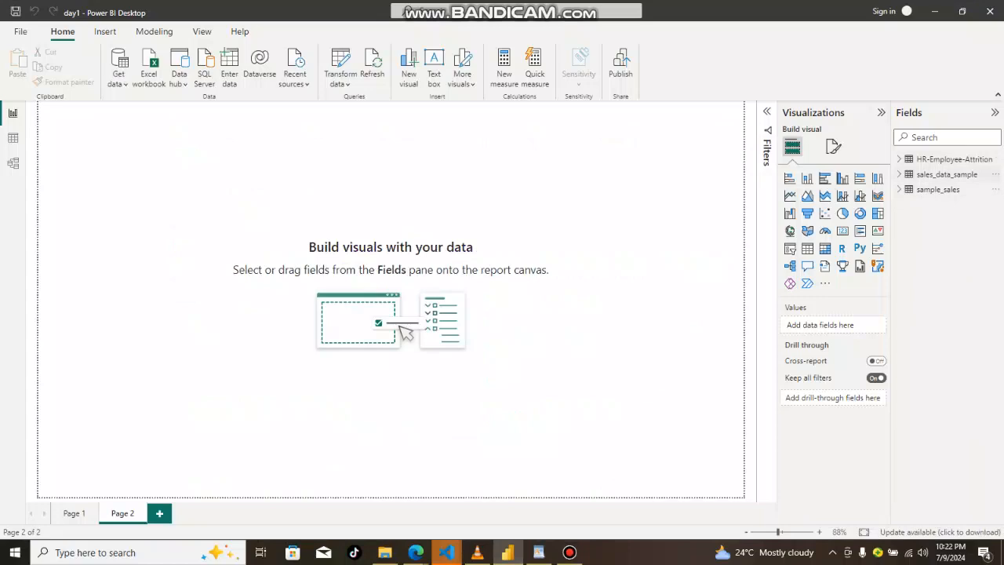
{"action": "left_click", "coordinate": [941, 174]}
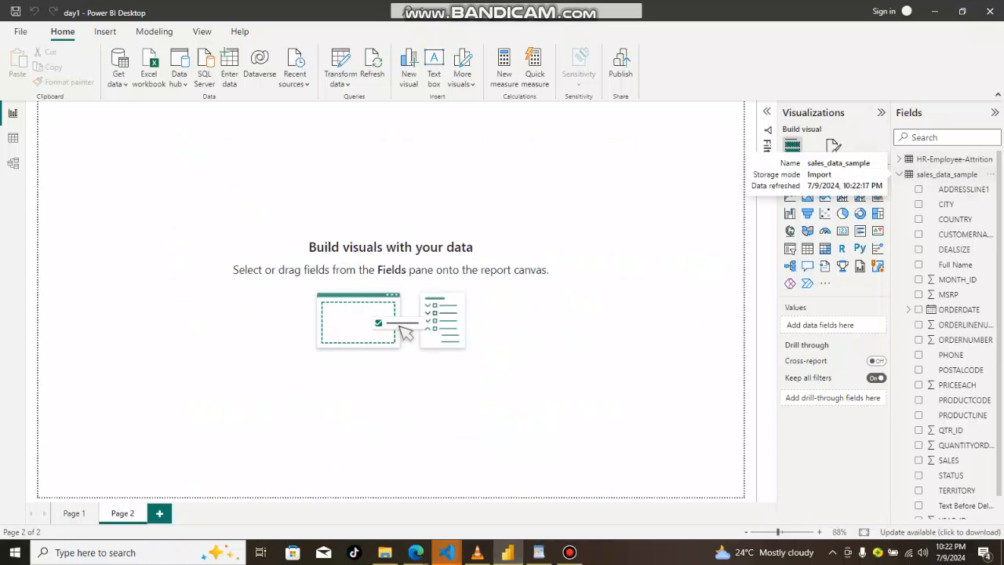
Open the Power Query Editor for the report's data and display the sales_data_sample query
{"action": "left_click", "coordinate": [105, 31]}
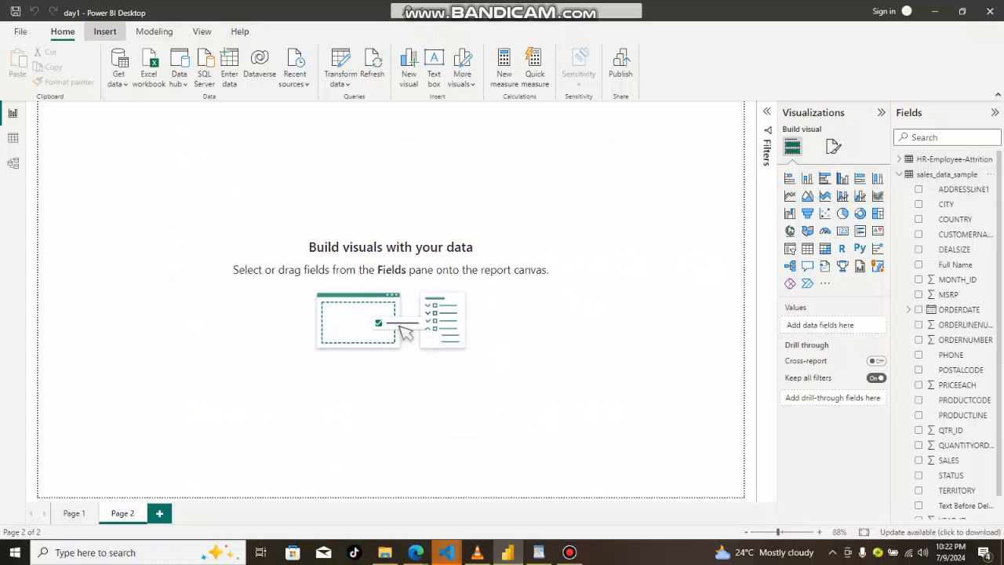
{"action": "left_click", "coordinate": [63, 31]}
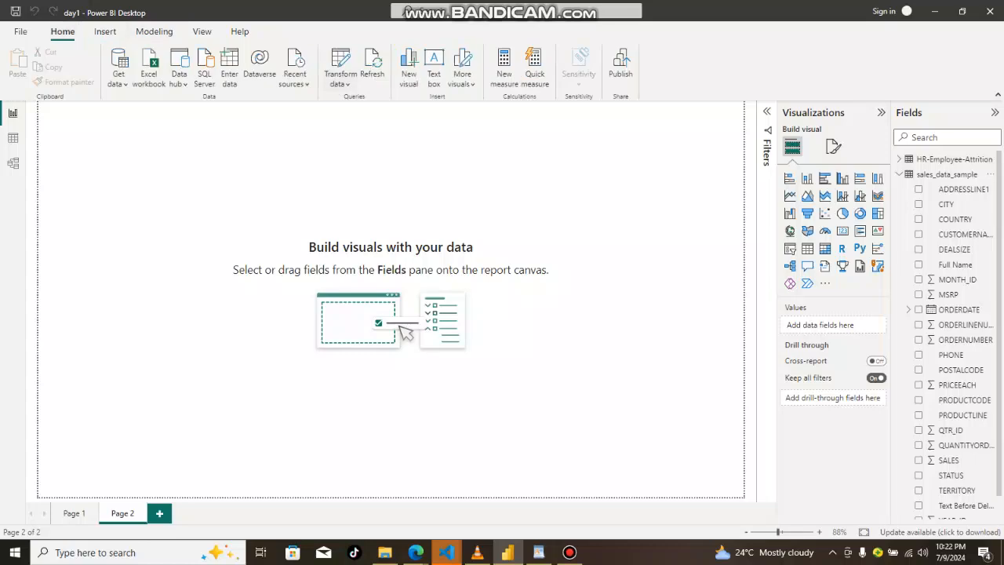
{"action": "left_click", "coordinate": [340, 70]}
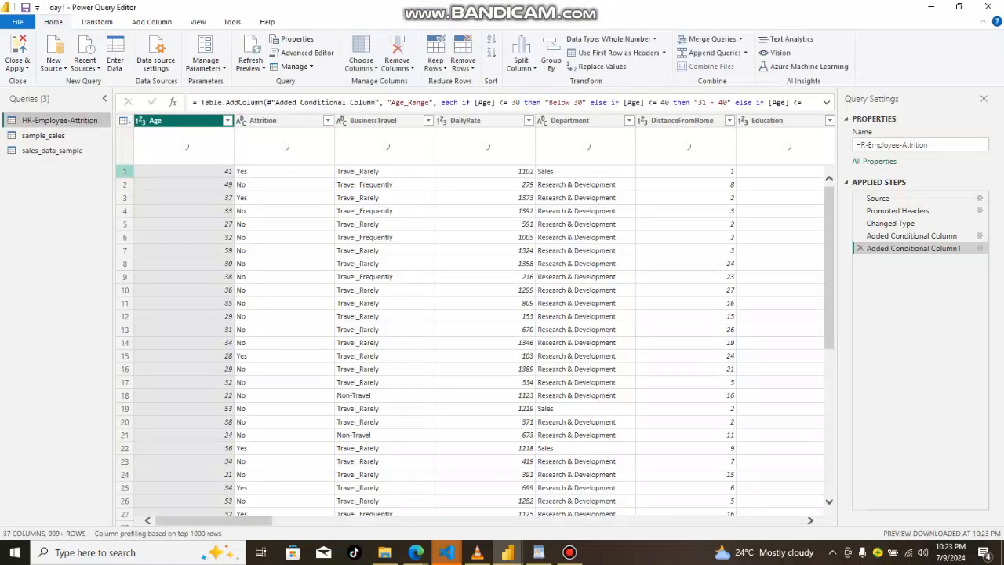
{"action": "left_click", "coordinate": [43, 135]}
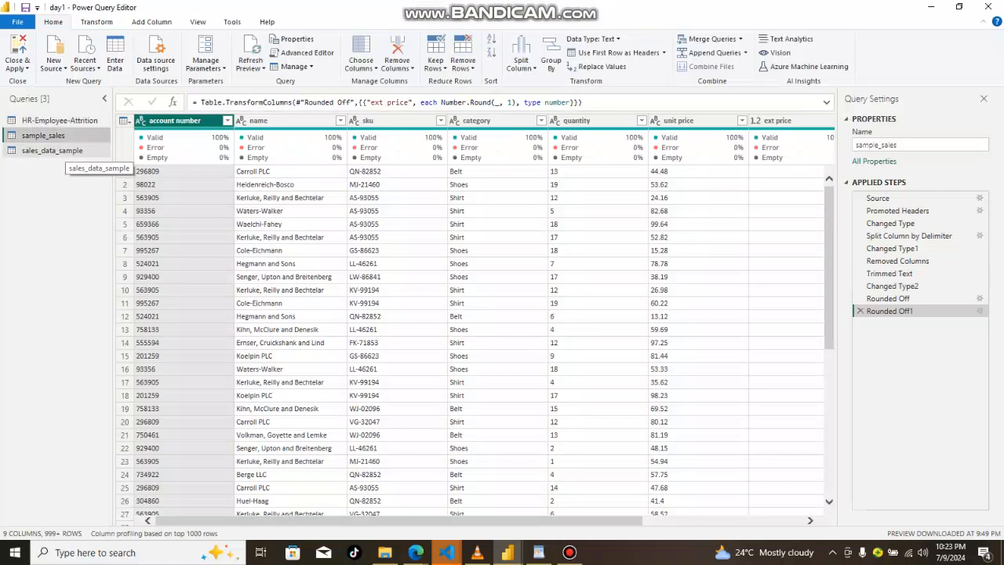
{"action": "left_click", "coordinate": [52, 150]}
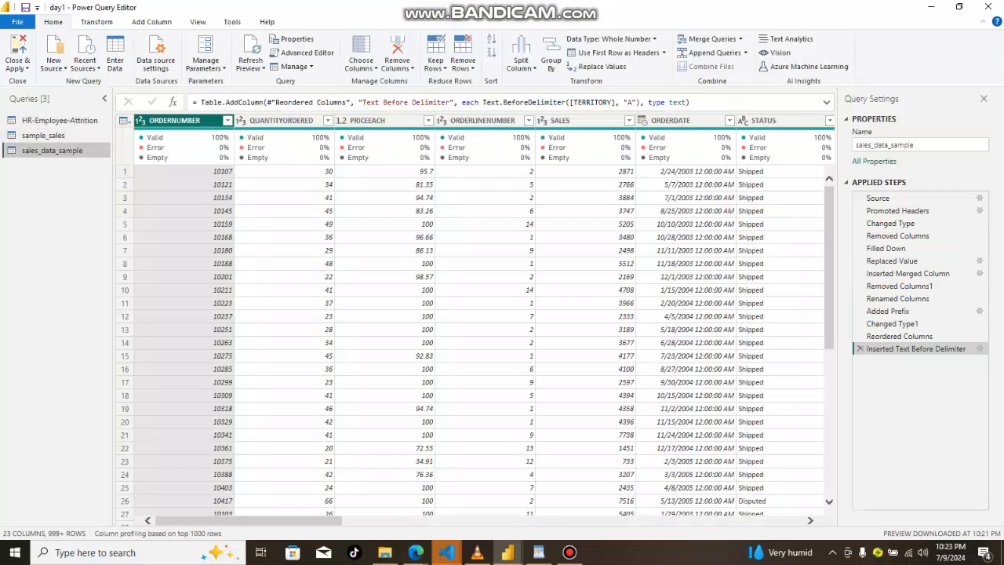
Inspect the records in rows 11 and 4, the data type choices for ORDERNUMBER and the QUANTITYORDERED column
{"action": "left_click", "coordinate": [124, 302]}
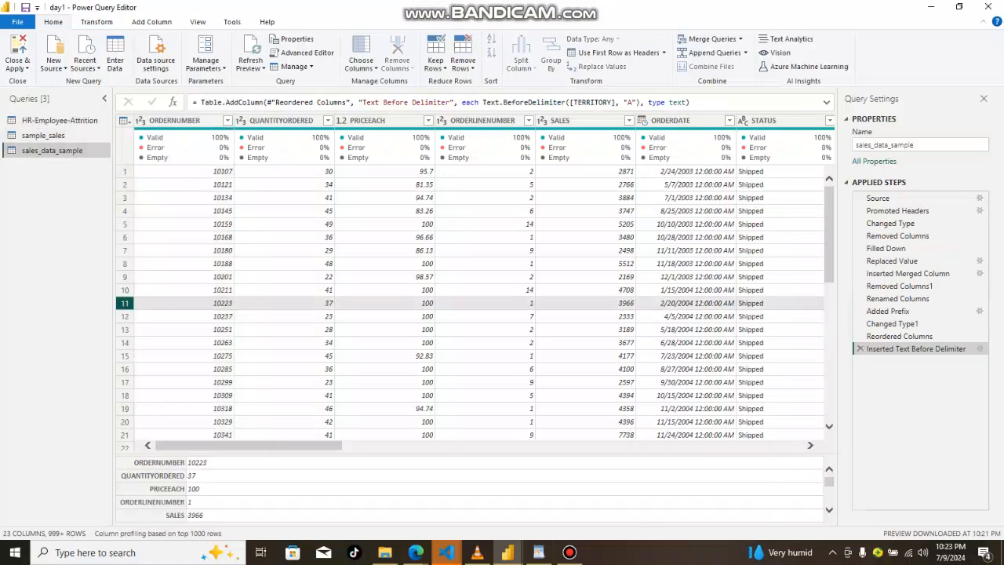
{"action": "left_click", "coordinate": [141, 120]}
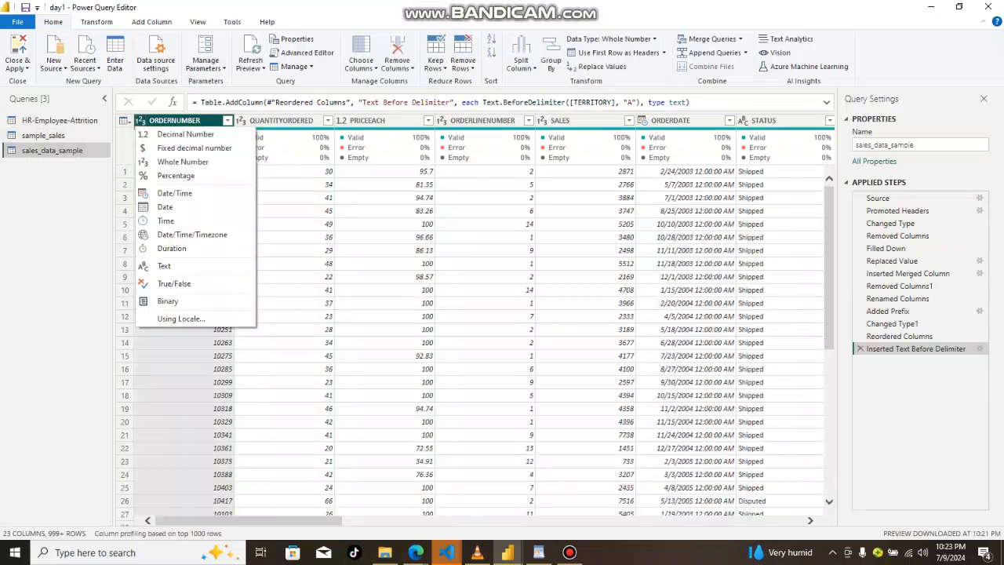
{"action": "key", "text": "Escape"}
{"action": "left_click", "coordinate": [281, 120]}
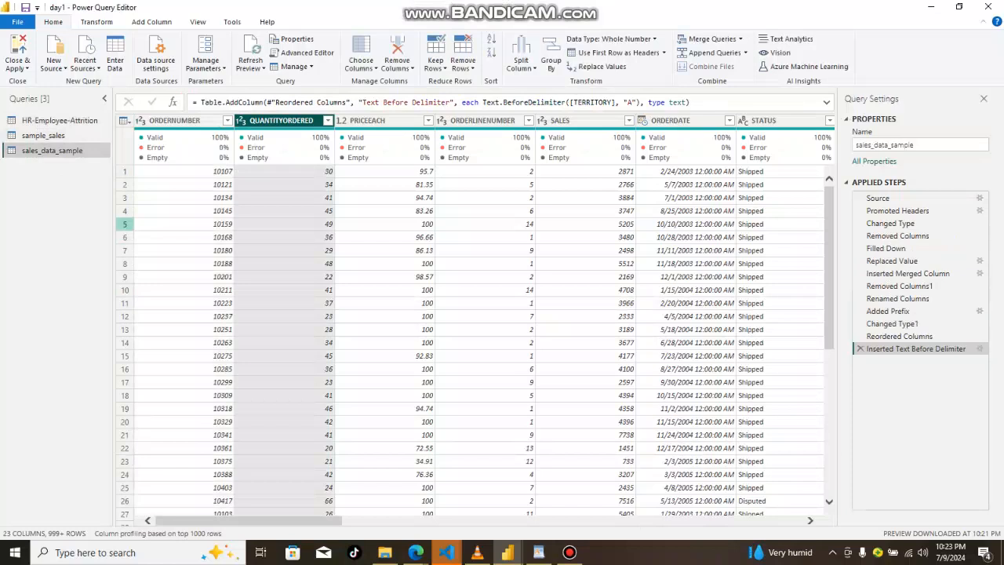
{"action": "left_click", "coordinate": [124, 210]}
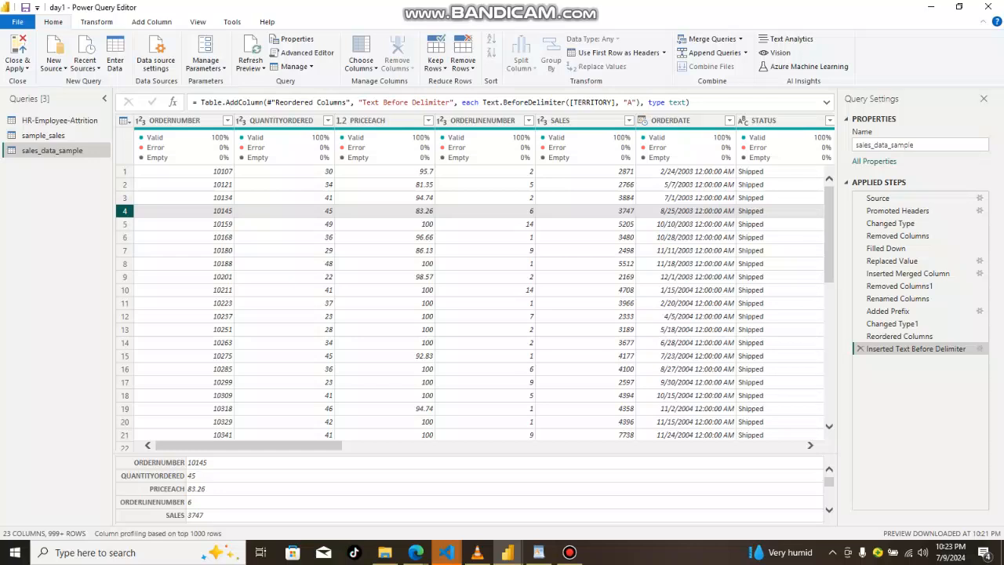
Select all columns of the sales_data_sample query, starting from ORDERNUMBER
{"action": "left_click", "coordinate": [174, 120]}
{"action": "left_click", "coordinate": [281, 120], "text": "ctrl"}
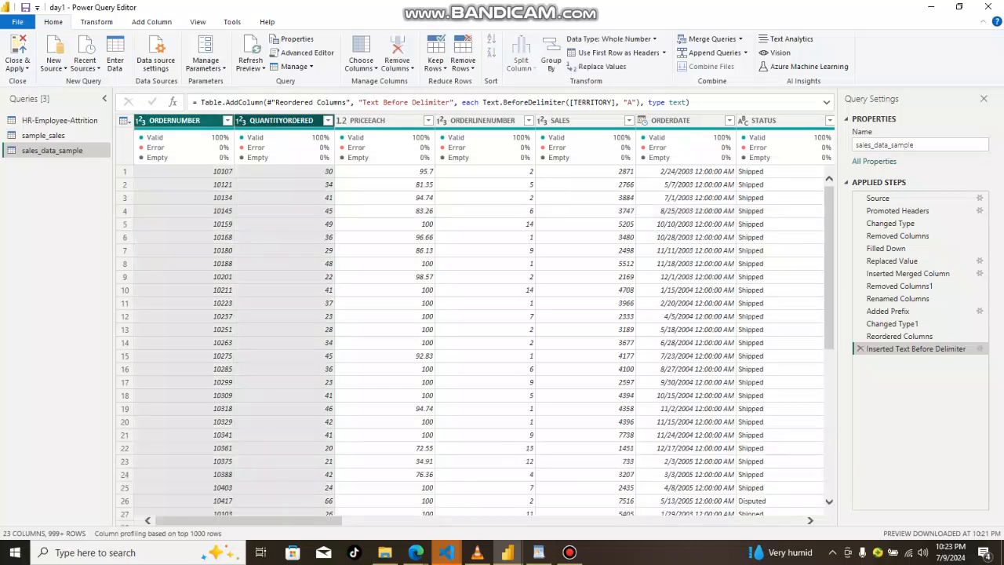
{"action": "left_click", "coordinate": [367, 120], "text": "ctrl"}
{"action": "key", "text": "shift+Right"}
{"action": "key", "text": "shift+Right"}
{"action": "key", "text": "shift+Right"}
{"action": "key", "text": "shift+Right"}
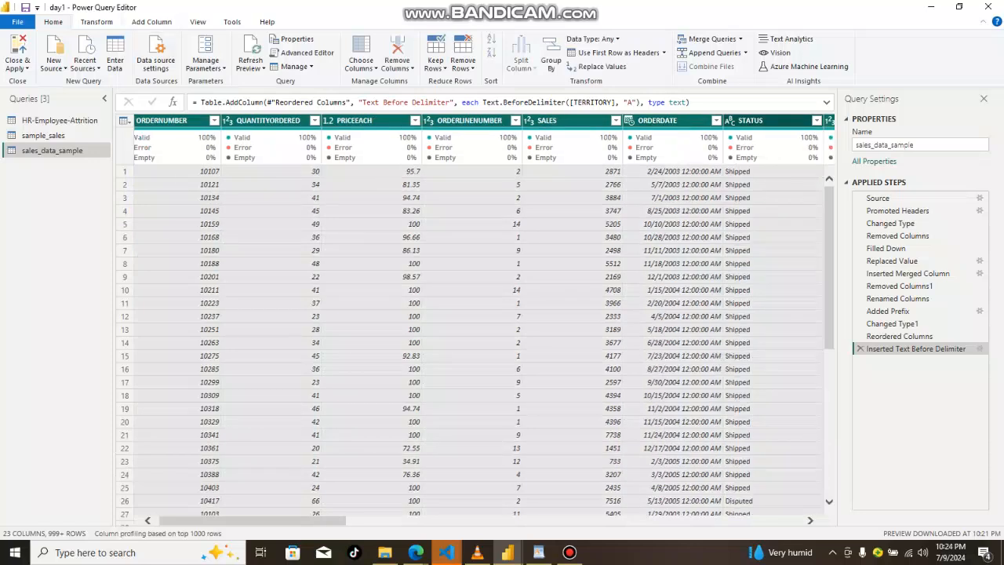
{"action": "key", "text": "alt+t"}
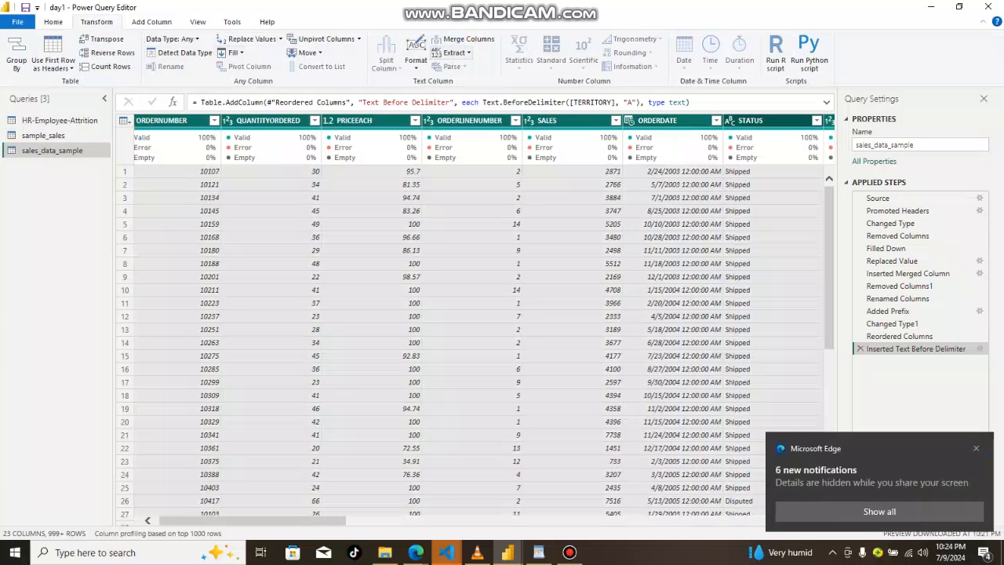
{"action": "key", "text": "alt+a"}
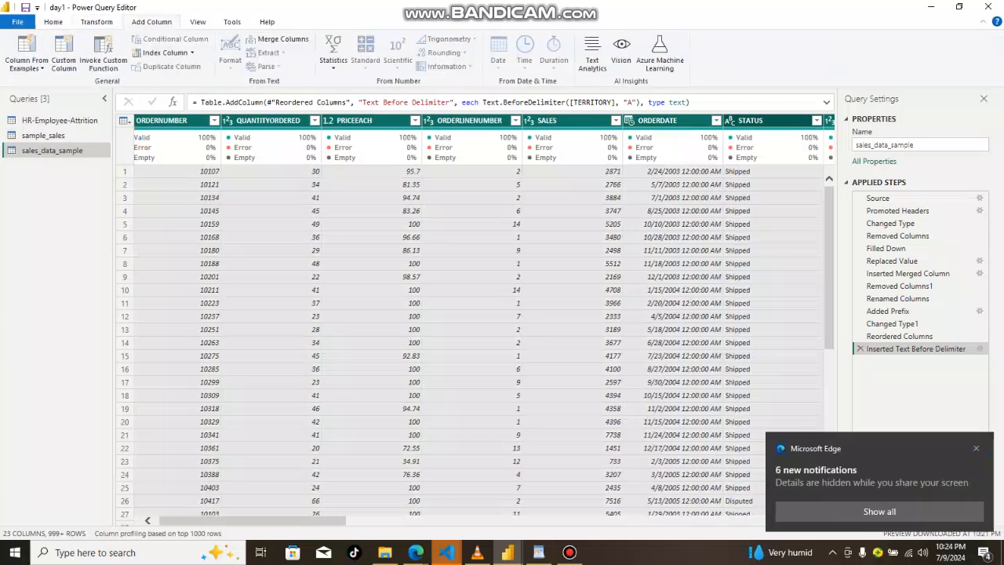
{"action": "key", "text": "alt+t"}
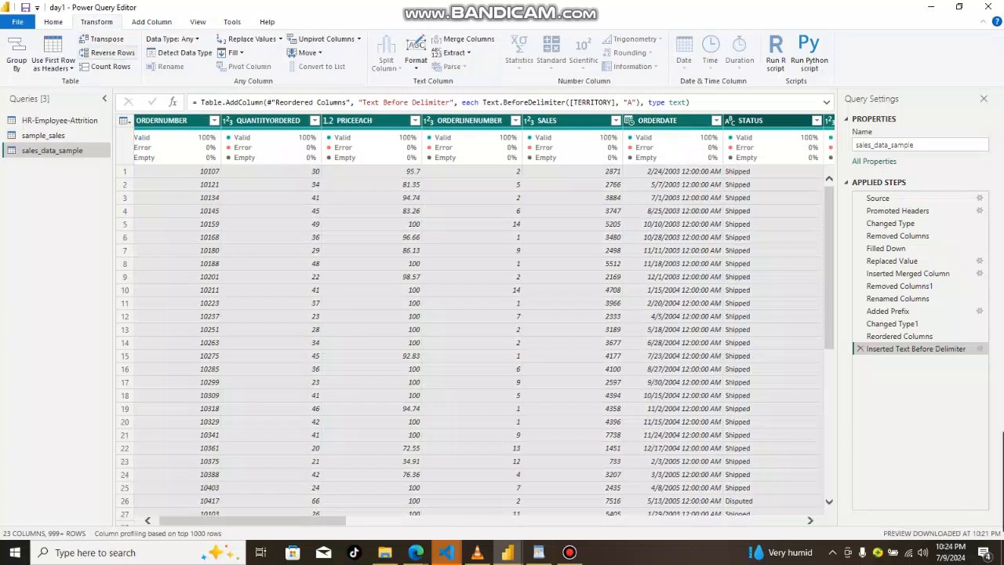
{"action": "key", "text": "alt+a"}
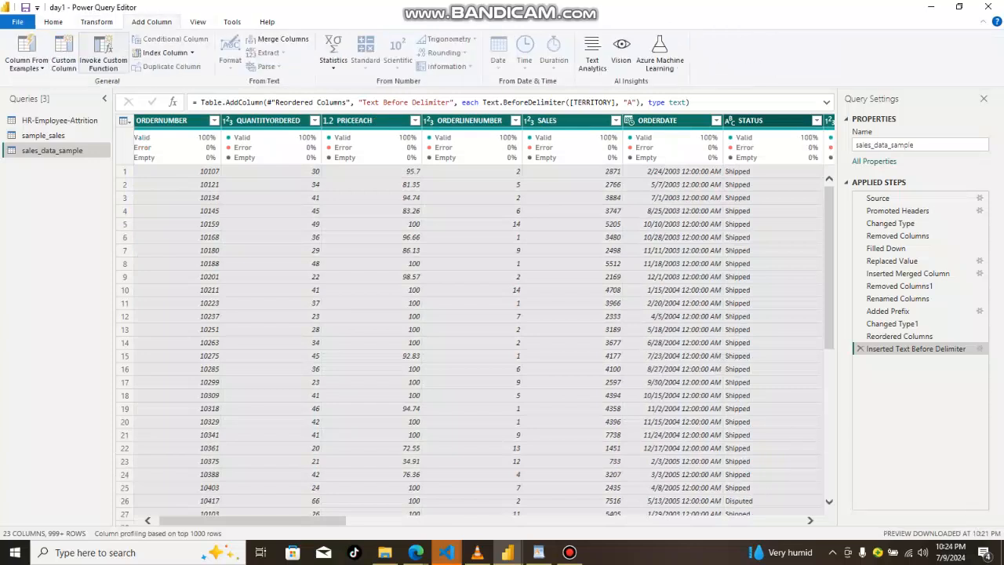
{"action": "key", "text": "alt+v"}
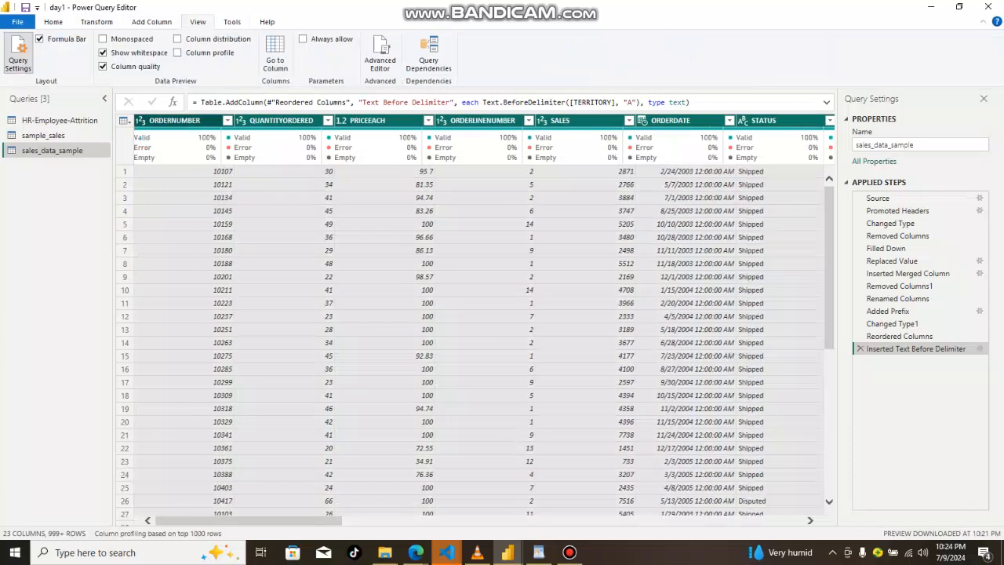
Remove duplicate rows from sales_data_sample based on all the selected columns
{"action": "key", "text": "shift+F10"}
{"action": "key", "text": "Down"}
{"action": "key", "text": "Down"}
{"action": "key", "text": "Down"}
{"action": "key", "text": "Down"}
{"action": "key", "text": "Down"}
{"action": "key", "text": "Down"}
{"action": "key", "text": "Down"}
{"action": "key", "text": "Down"}
{"action": "key", "text": "Down"}
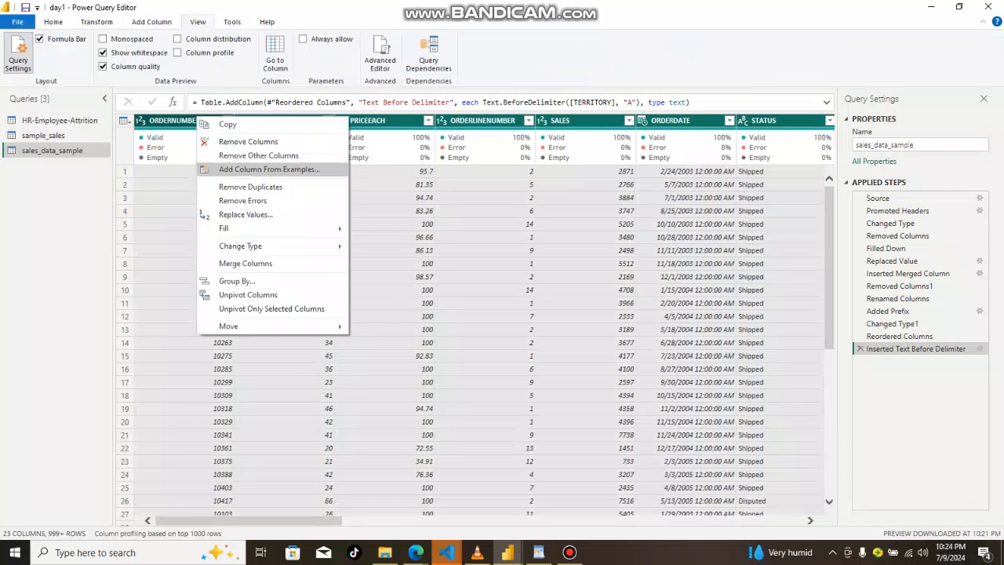
{"action": "key", "text": "Up"}
{"action": "key", "text": "Up"}
{"action": "key", "text": "Up"}
{"action": "key", "text": "Up"}
{"action": "key", "text": "Up"}
{"action": "key", "text": "Up"}
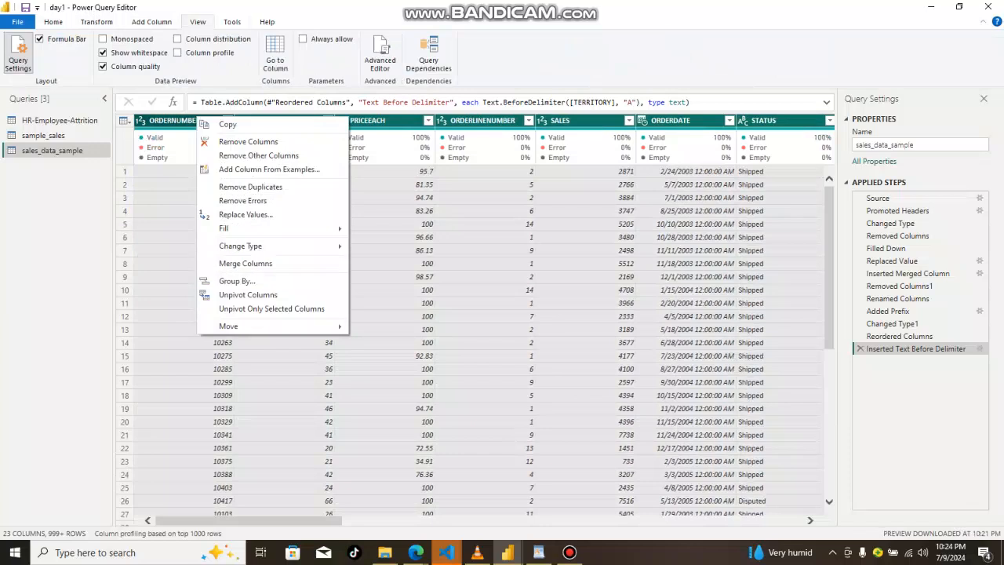
{"action": "key", "text": "Return"}
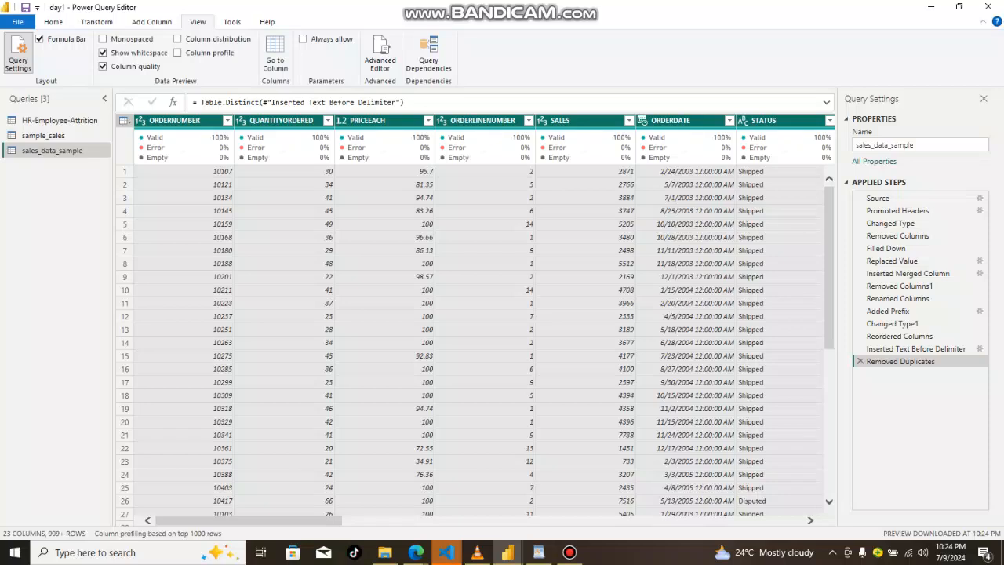
Examine the sales_data_sample table across its columns, including the records in rows 6 and 7 and the ORDERLINENUMBER column
{"action": "mouse_move", "coordinate": [586, 152]}
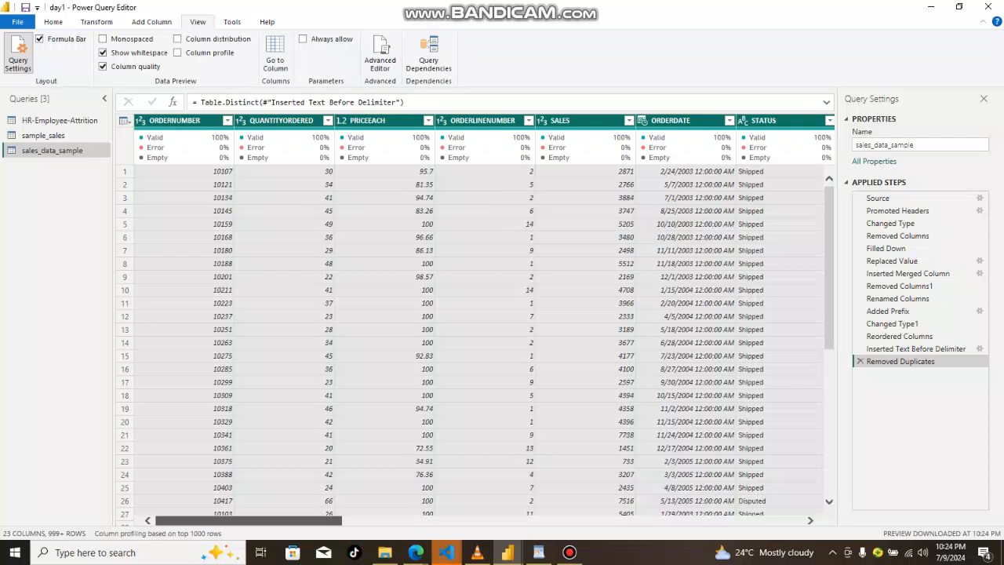
{"action": "left_click_drag", "start_coordinate": [248, 520], "coordinate": [709, 520]}
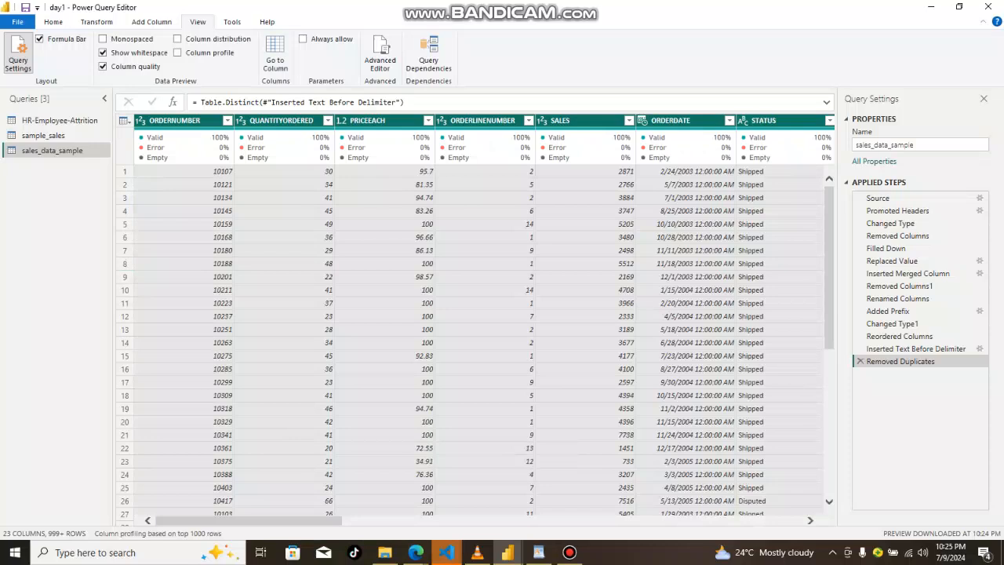
{"action": "left_click", "coordinate": [196, 237]}
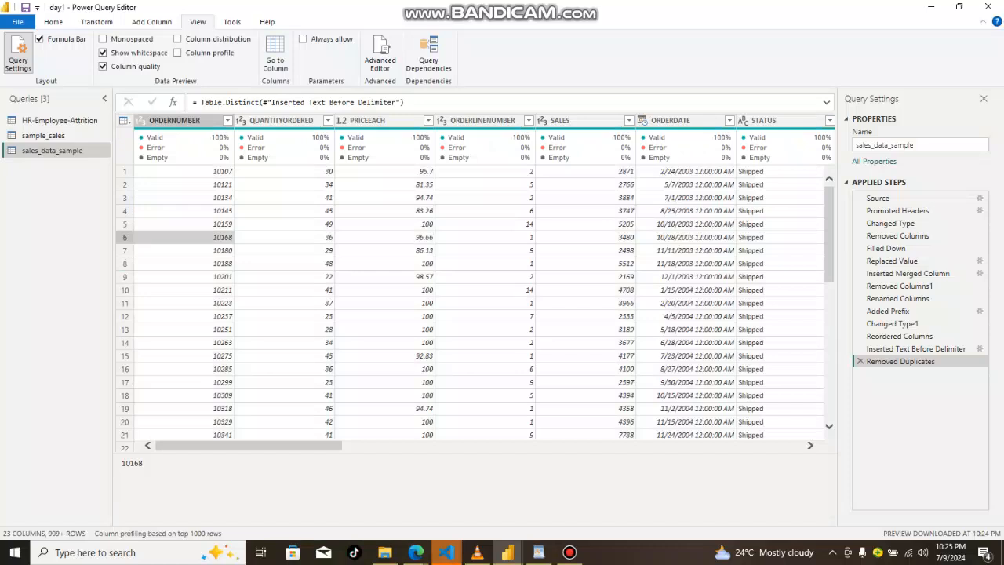
{"action": "left_click", "coordinate": [124, 237]}
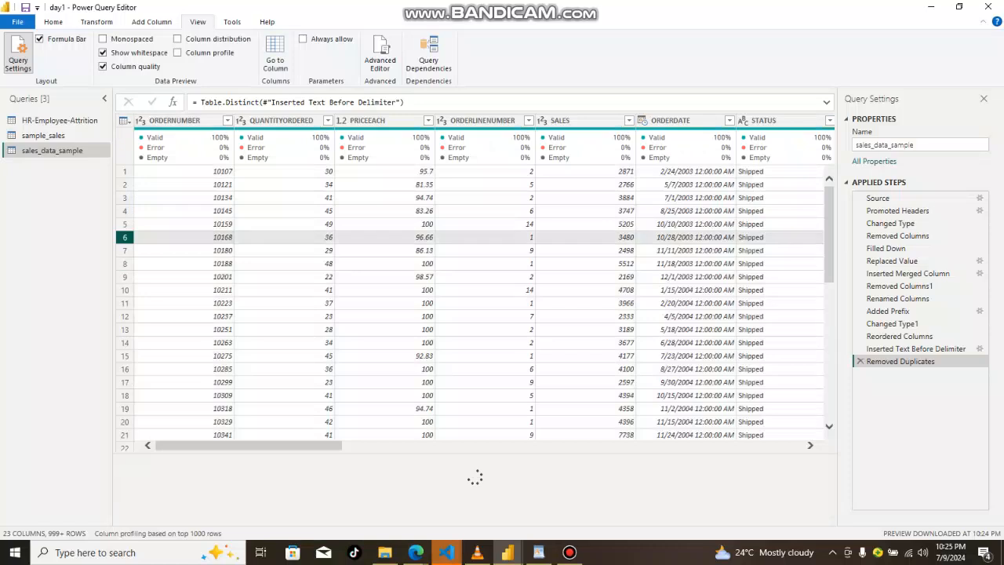
{"action": "key", "text": "Down"}
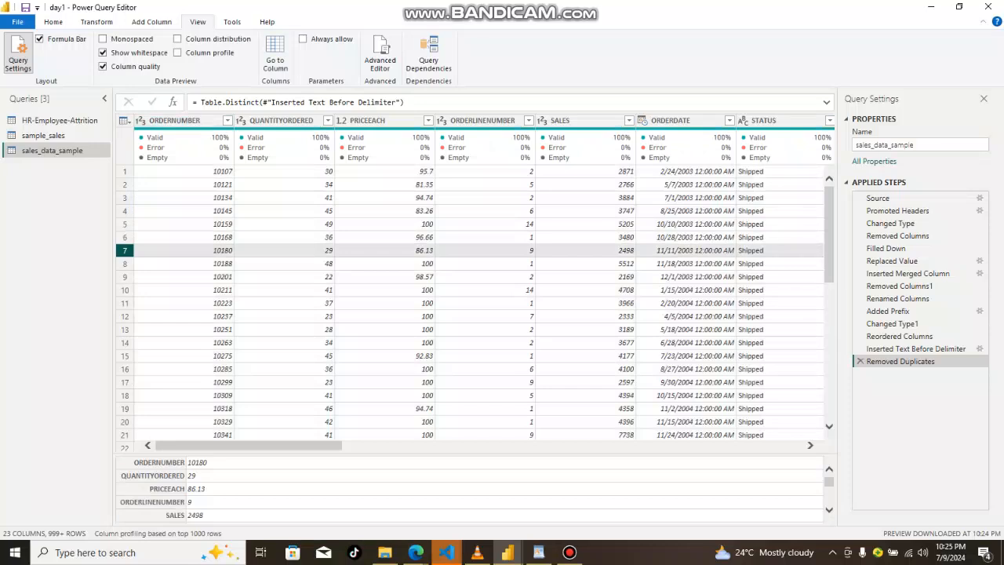
{"action": "key", "text": "Up"}
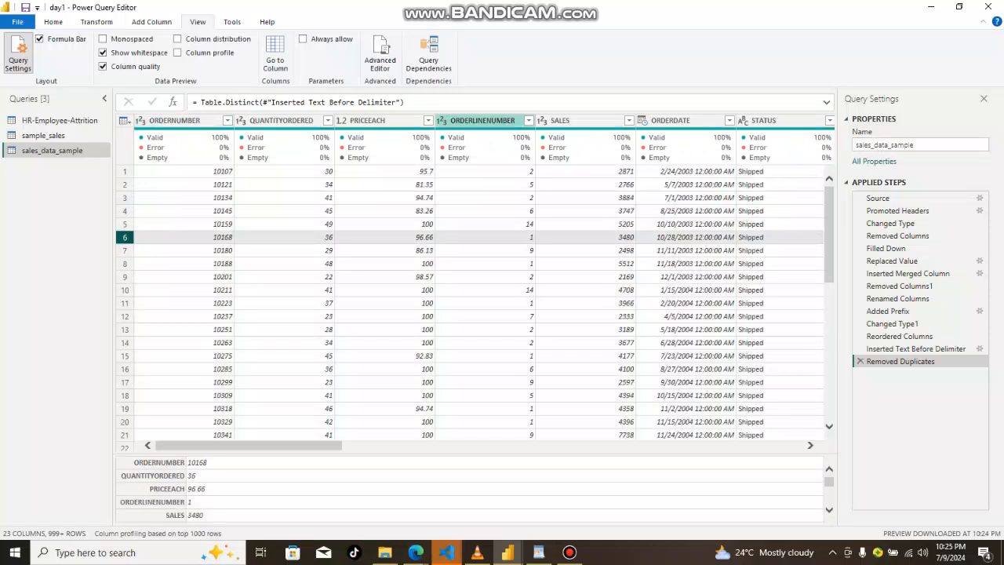
{"action": "left_click", "coordinate": [482, 120]}
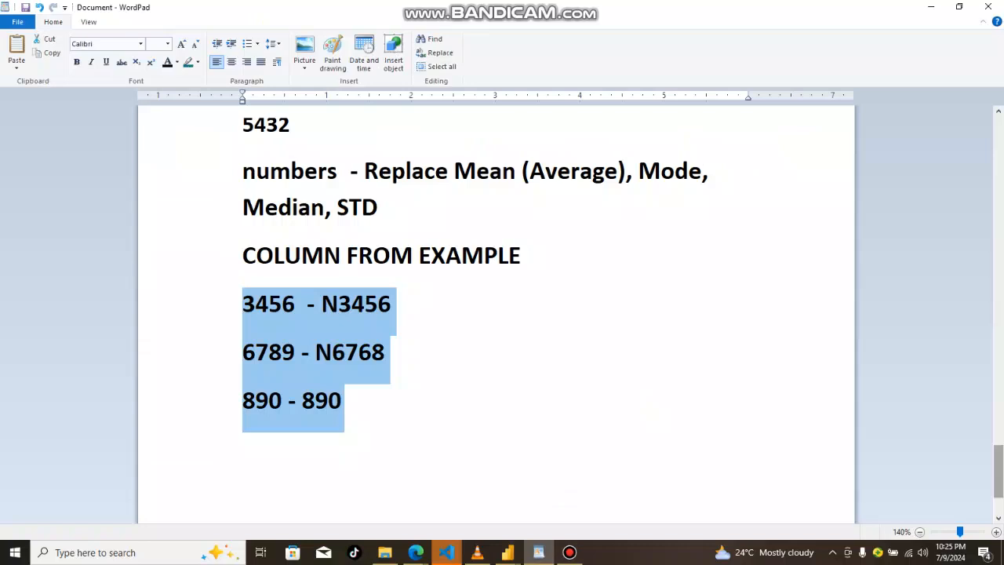
In the WordPad notes, add the line "DAX - DATA ANALYSIS EXPRESSION" below the column-from-example entries
{"action": "left_click", "coordinate": [259, 447]}
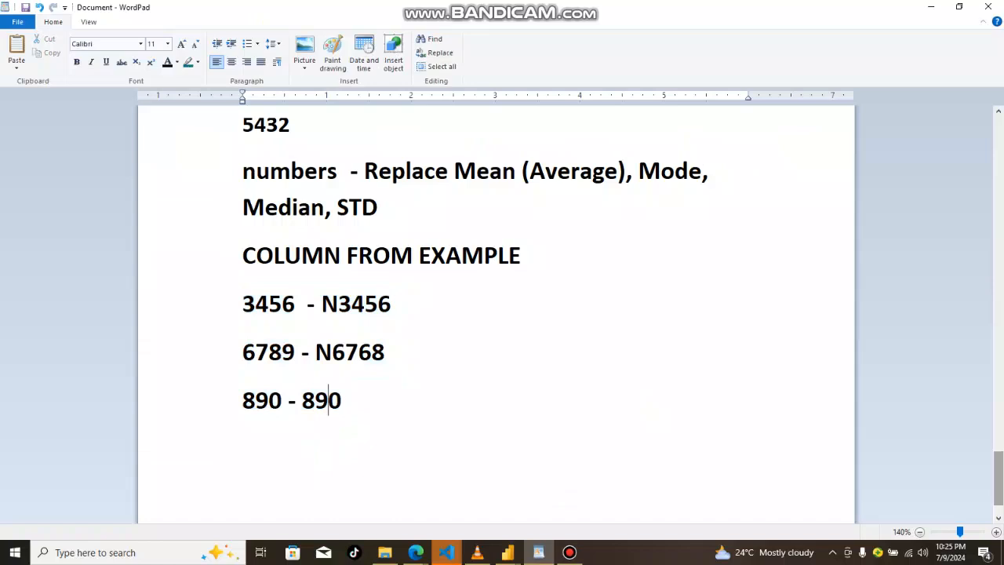
{"action": "left_click", "coordinate": [329, 400]}
{"action": "key", "text": "Return"}
{"action": "type", "text": "DAX  - S"}
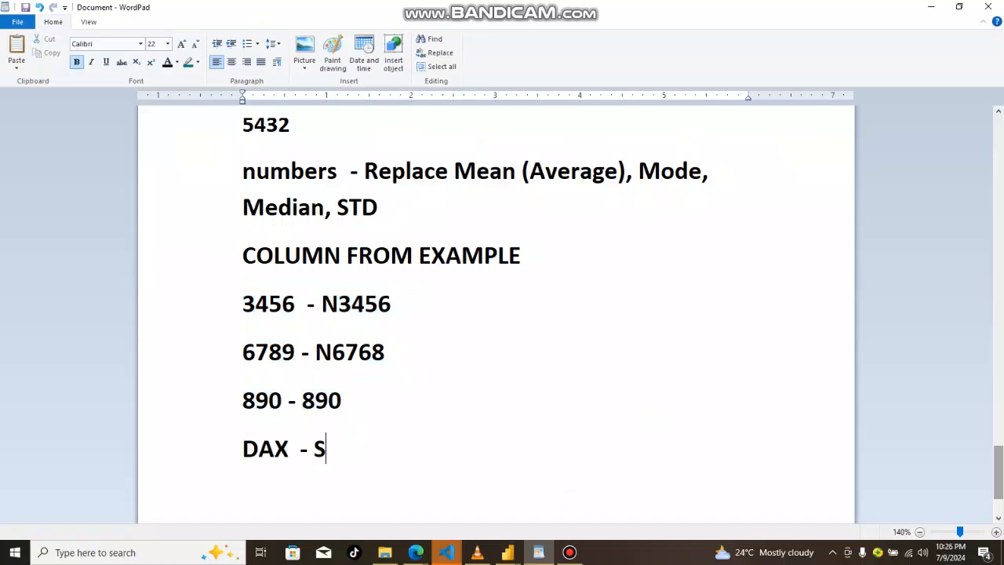
{"action": "key", "text": "BackSpace"}
{"action": "type", "text": "DATA ANA"}
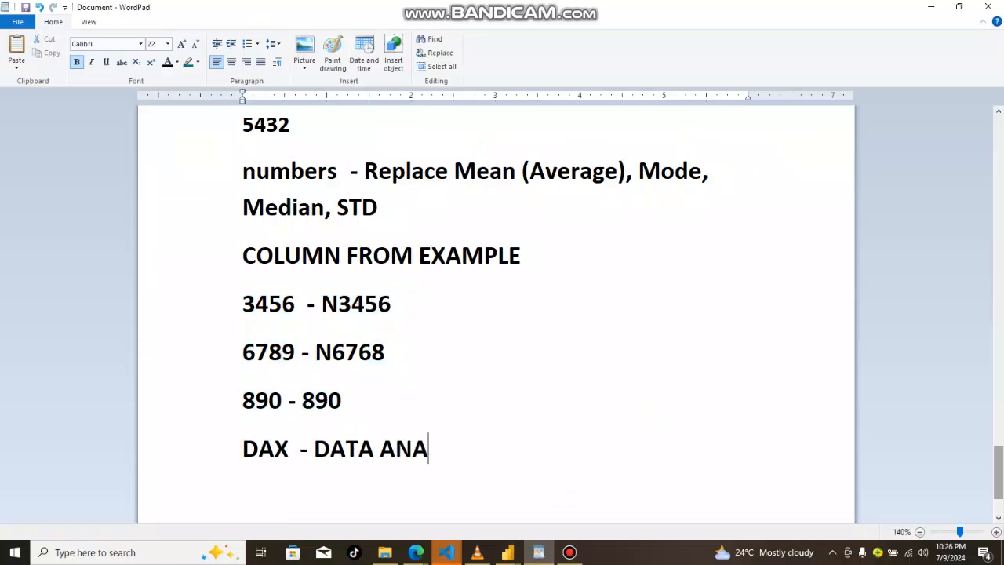
{"action": "type", "text": "LYSIS EXPRESSION"}
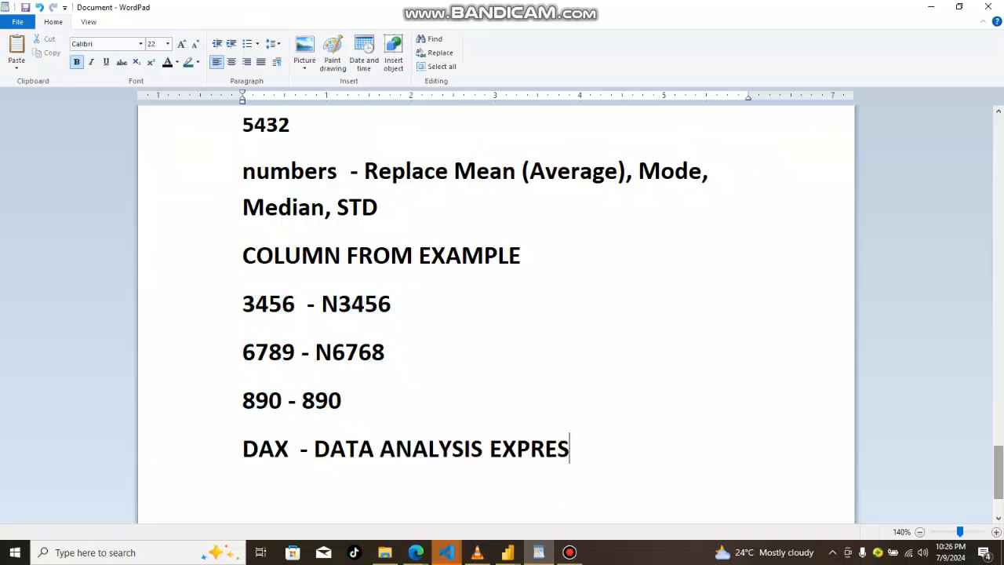
Add the line "OVER 100 DAX functions" below the DAX definition in the notes
{"action": "key", "text": "Return"}
{"action": "scroll", "coordinate": [495, 314], "scroll_direction": "down", "scroll_amount": 1}
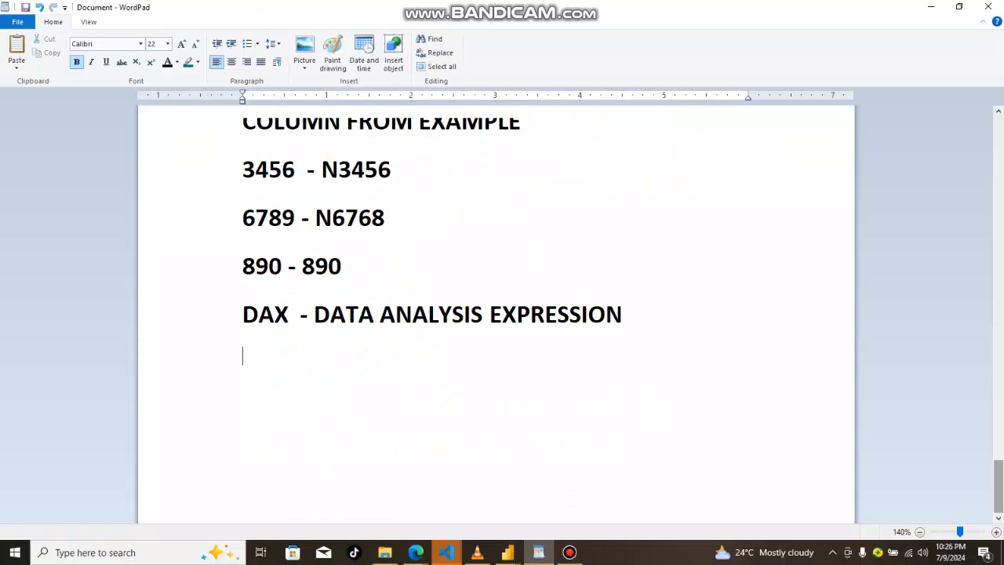
{"action": "type", "text": "OVER 100"}
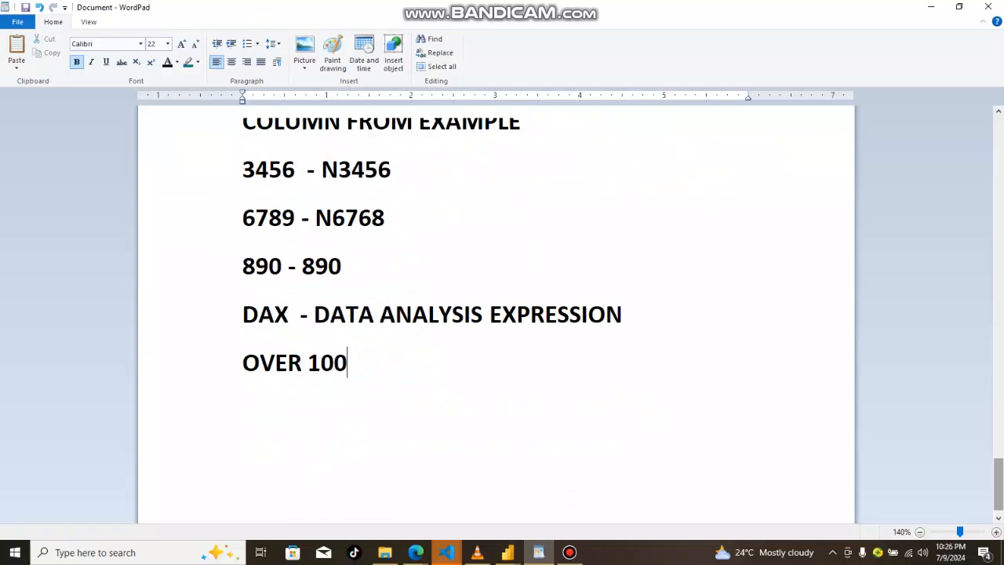
{"action": "type", "text": " or 50"}
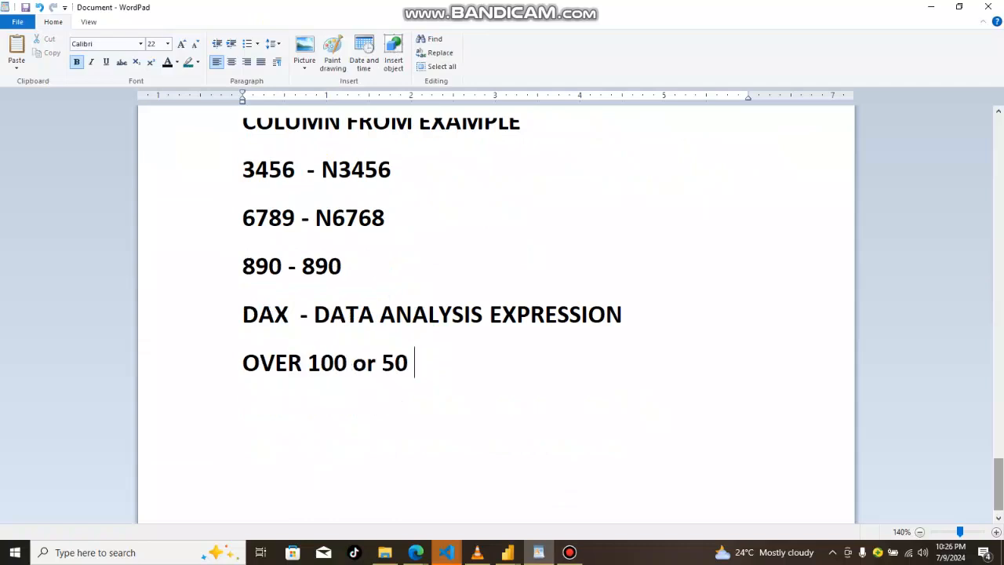
{"action": "key", "text": "BackSpace"}
{"action": "key", "text": "BackSpace"}
{"action": "key", "text": "BackSpace"}
{"action": "key", "text": "BackSpace"}
{"action": "key", "text": "BackSpace"}
{"action": "key", "text": "BackSpace"}
{"action": "type", "text": "DA"}
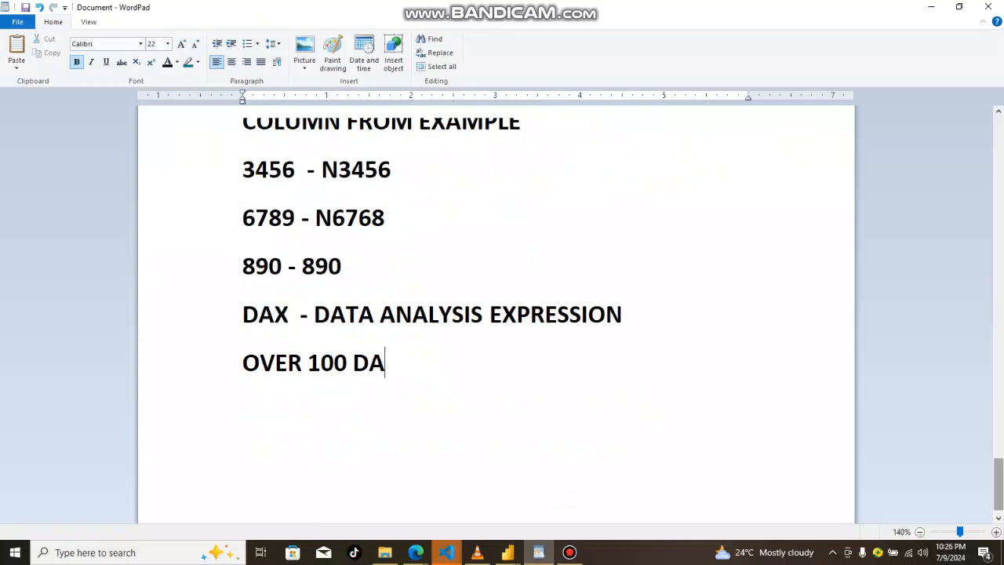
{"action": "type", "text": "X func"}
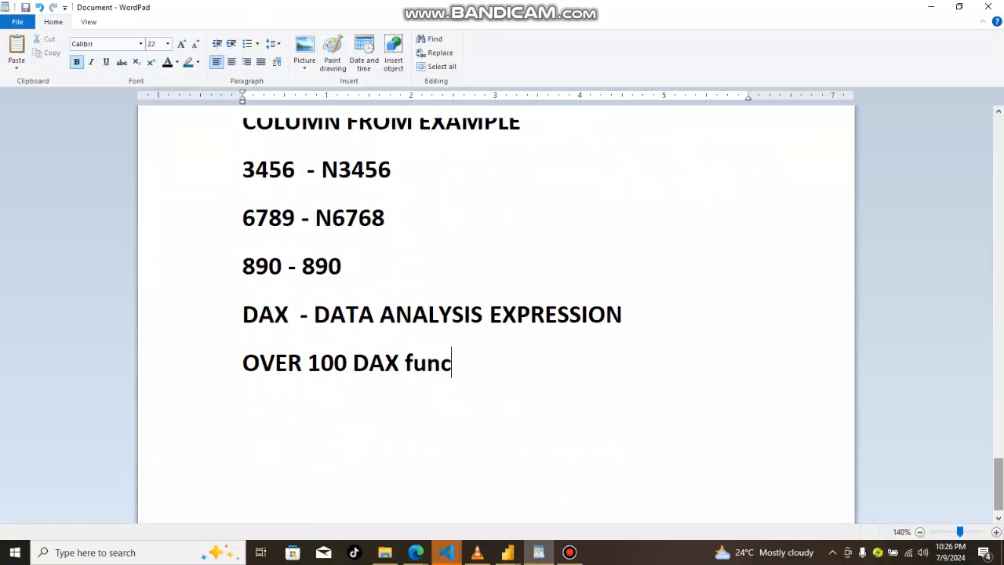
{"action": "type", "text": "tion"}
{"action": "type", "text": "s"}
{"action": "key", "text": "Return"}
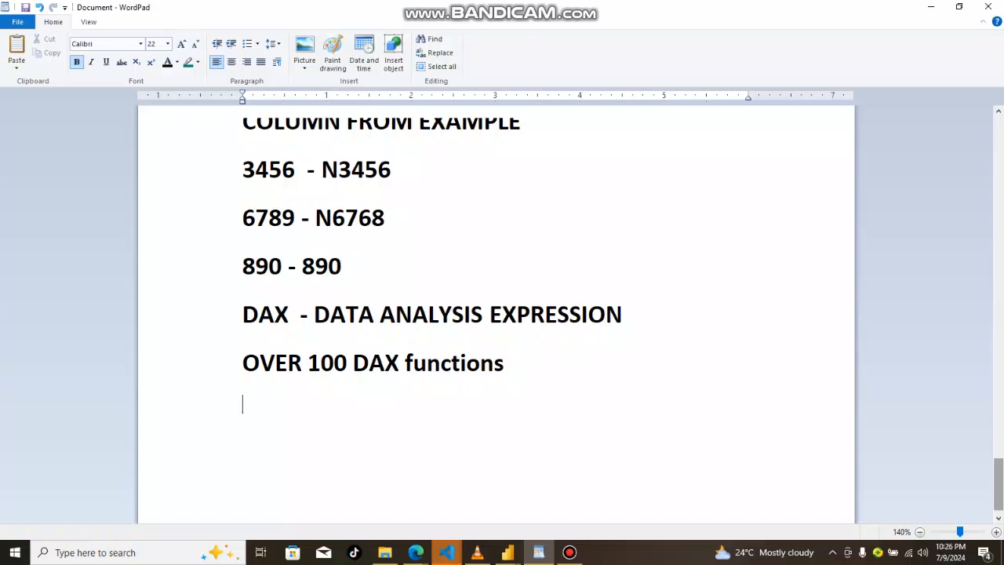
List "SUM" and "SUMX" as dashed entries on separate lines under the DAX functions line
{"action": "type", "text": "-"}
{"action": "left_click", "coordinate": [570, 552]}
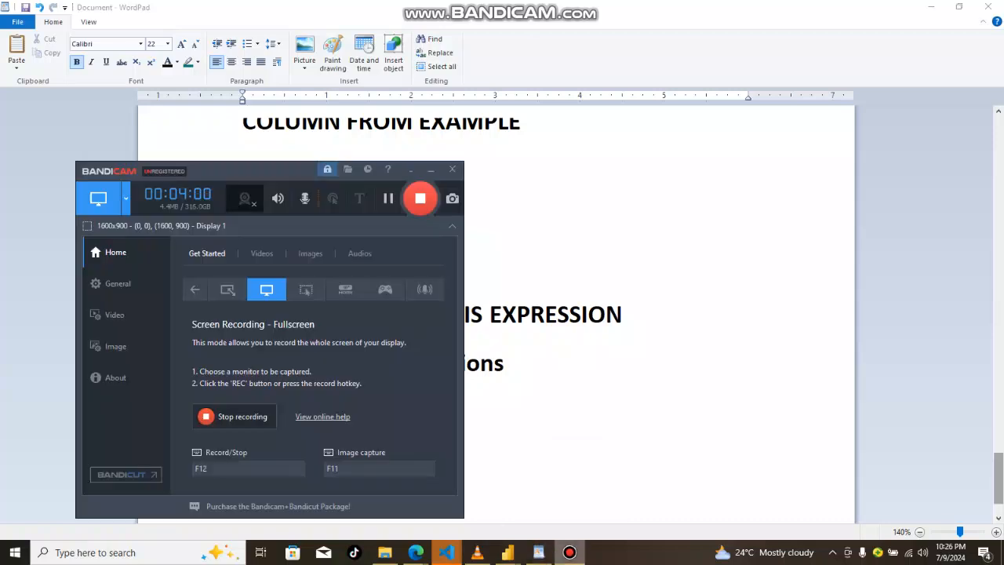
{"action": "left_click", "coordinate": [569, 552]}
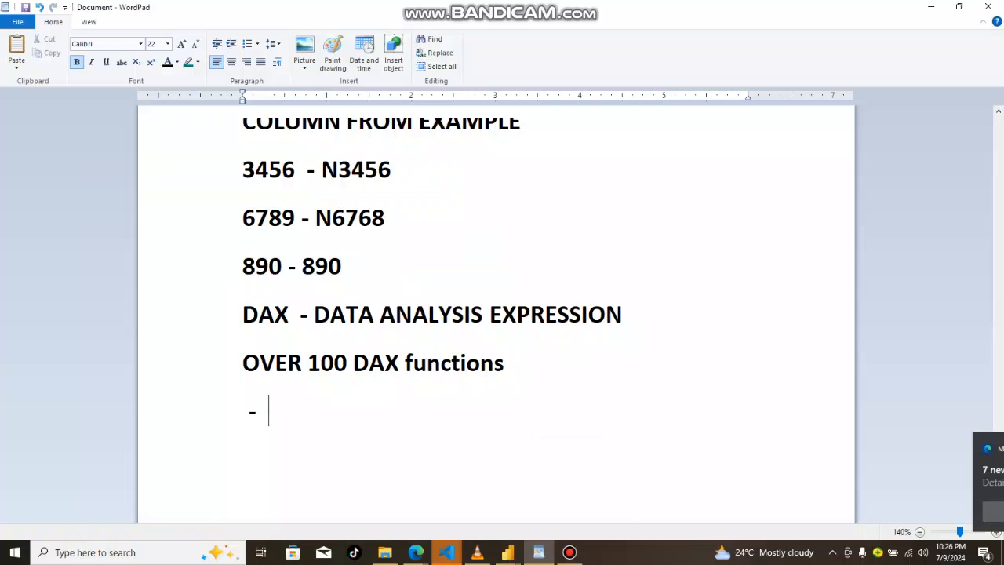
{"action": "type", "text": "SUM"}
{"action": "key", "text": "Return"}
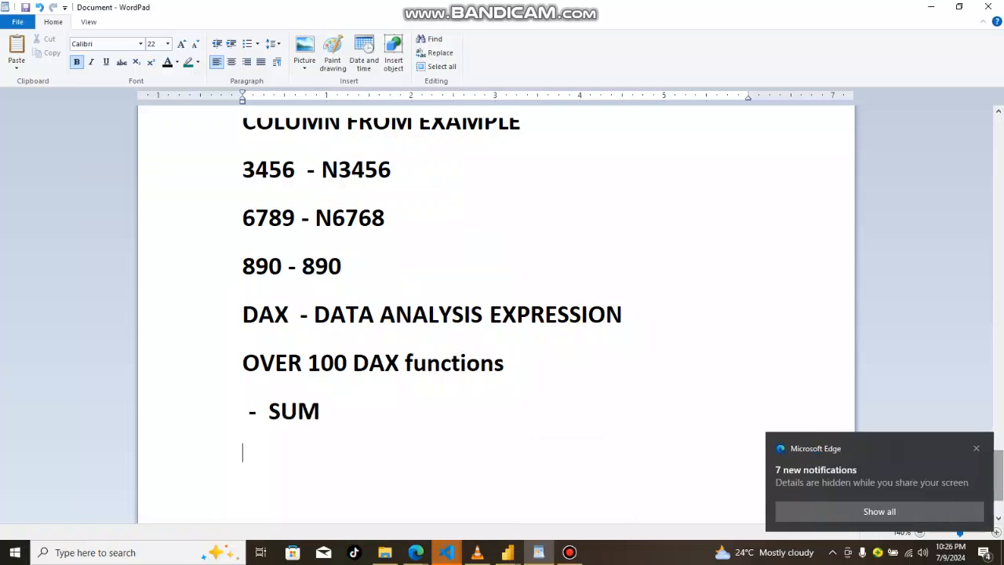
{"action": "type", "text": "-  SUMX"}
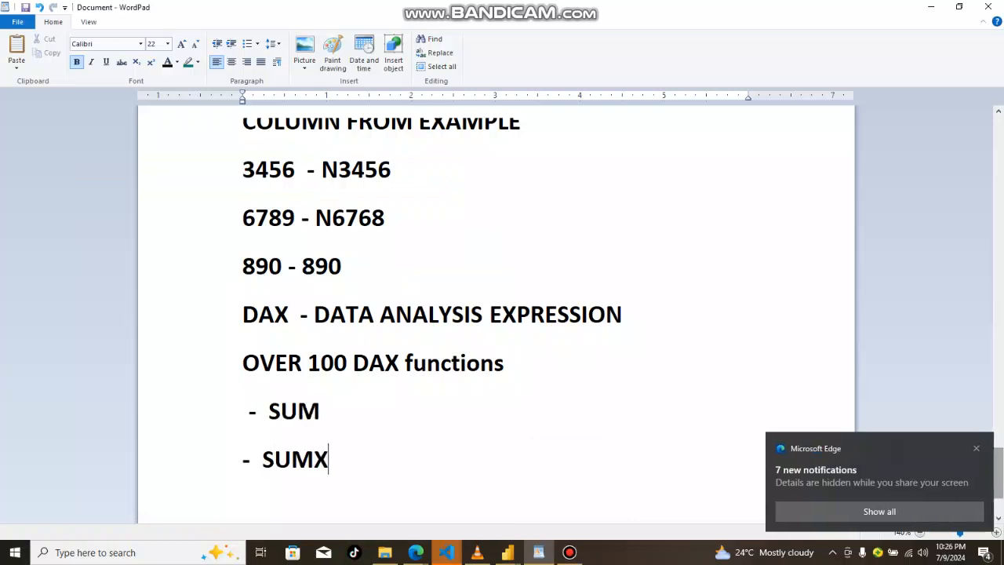
{"action": "key", "text": "Return"}
{"action": "scroll", "coordinate": [495, 314], "scroll_direction": "down", "scroll_amount": 2}
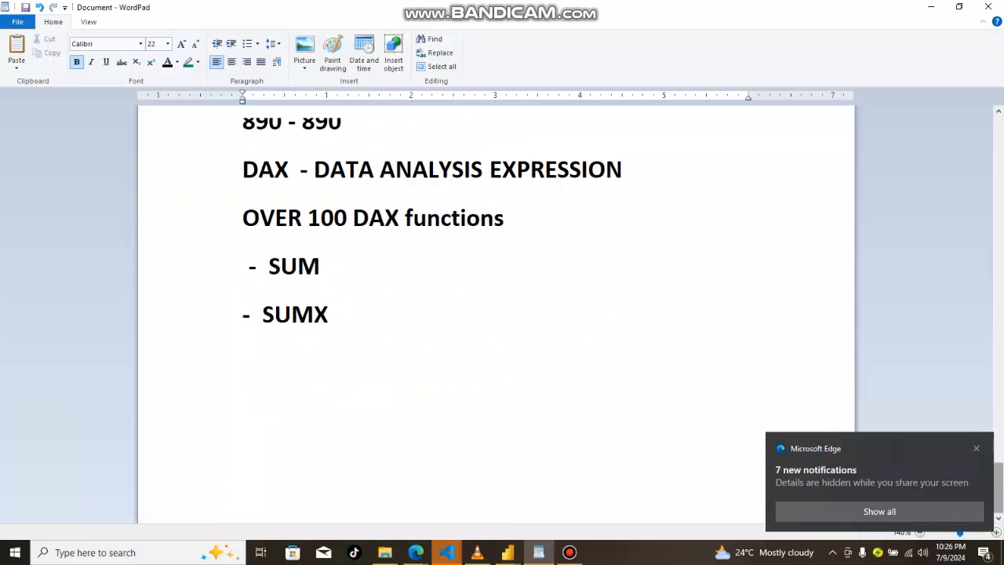
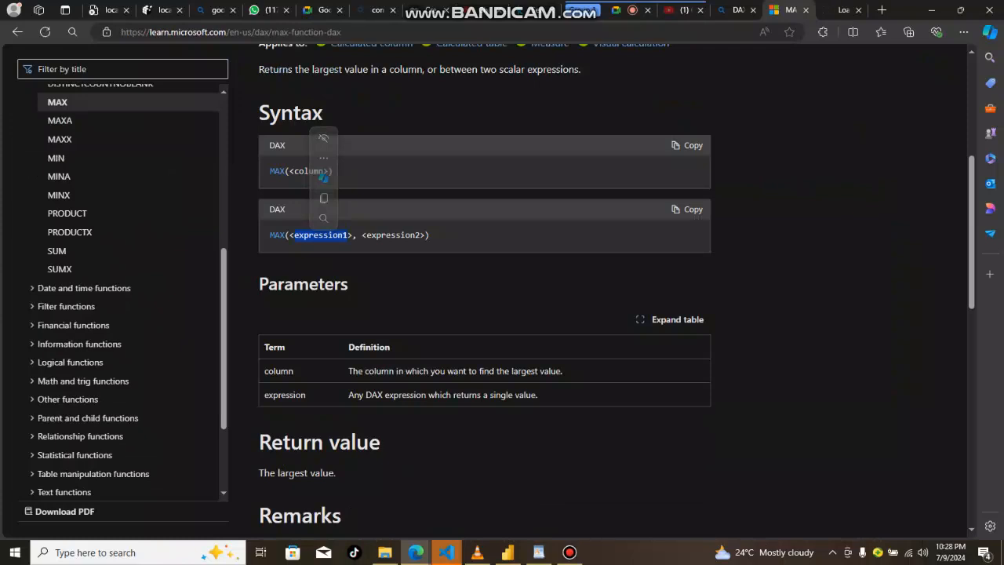
Switch to the day1 report in Power BI Desktop, look over the tables in the data model and return to the report page
{"action": "left_click", "coordinate": [323, 217]}
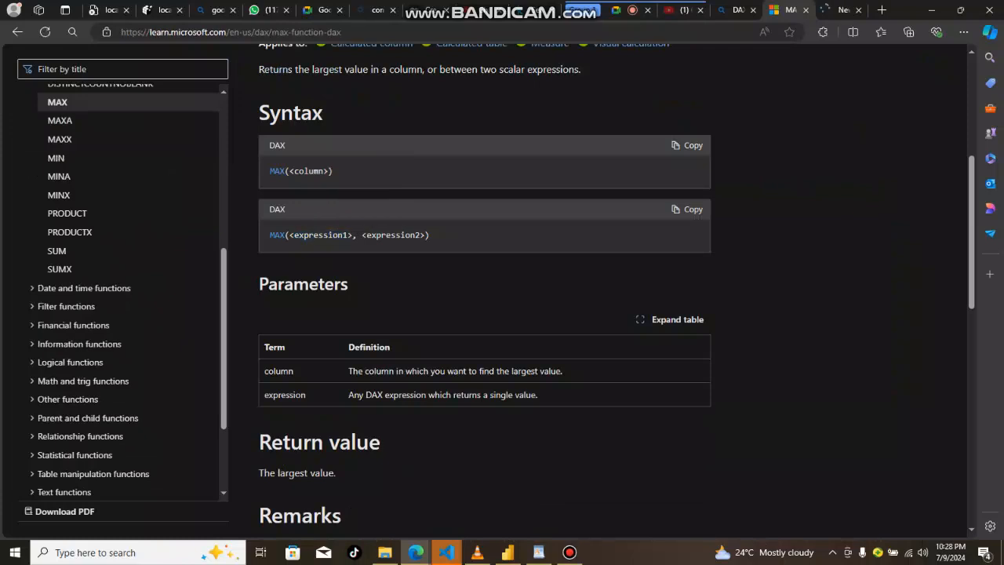
{"action": "left_click", "coordinate": [507, 552]}
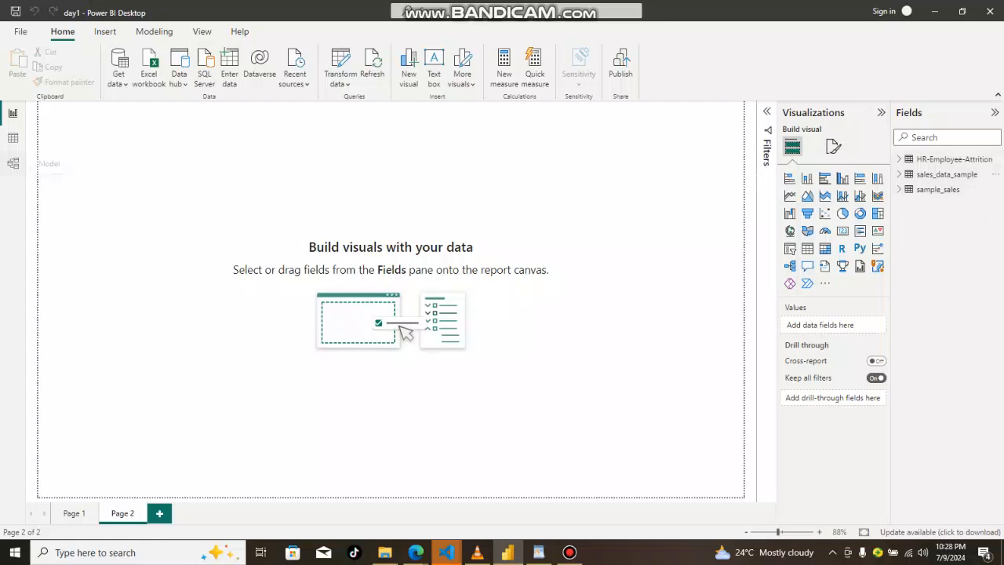
{"action": "left_click", "coordinate": [13, 163]}
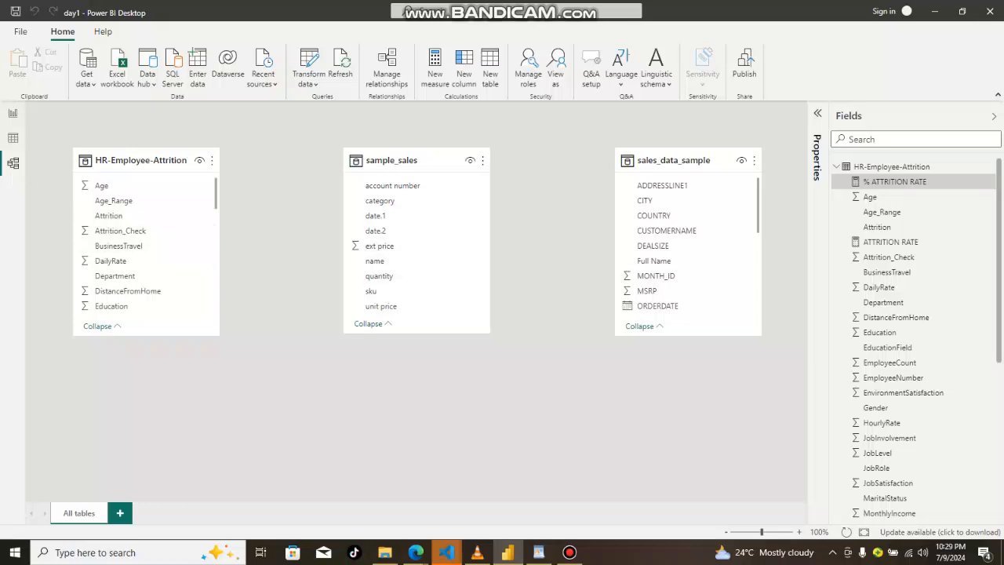
{"action": "left_click", "coordinate": [12, 113]}
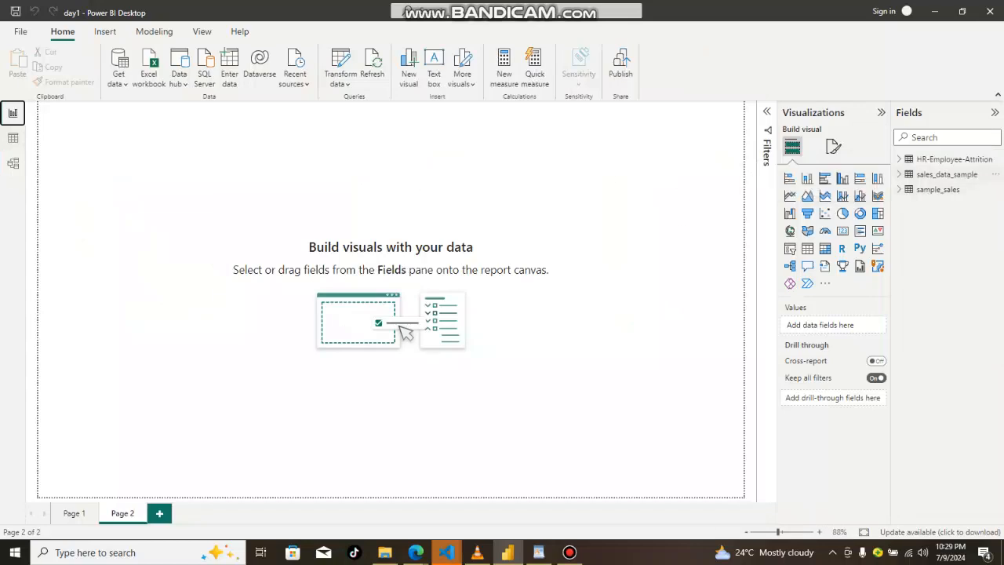
Expand the sales_data_sample fields and add an empty card visual to Page 2
{"action": "left_click", "coordinate": [947, 174]}
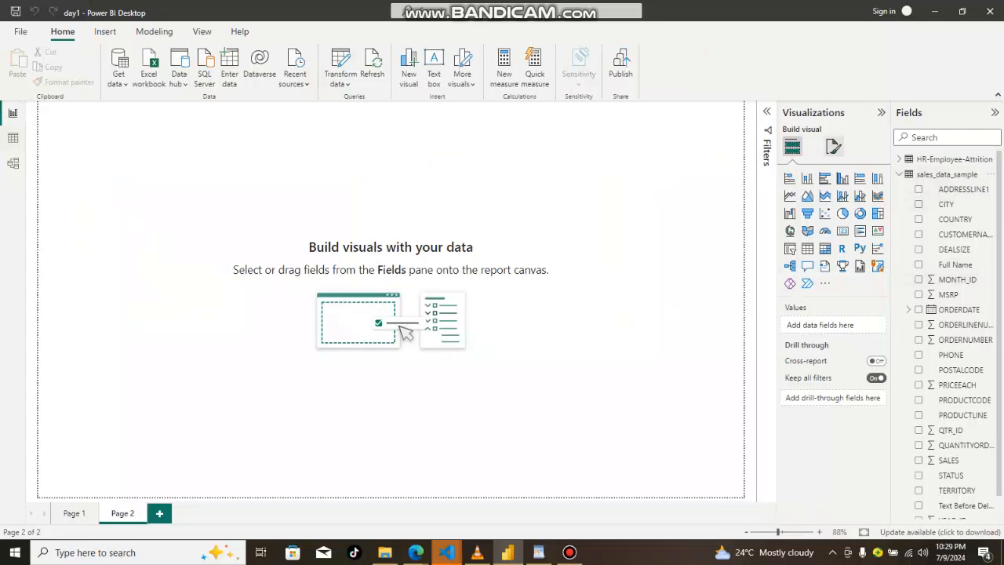
{"action": "left_click", "coordinate": [842, 231]}
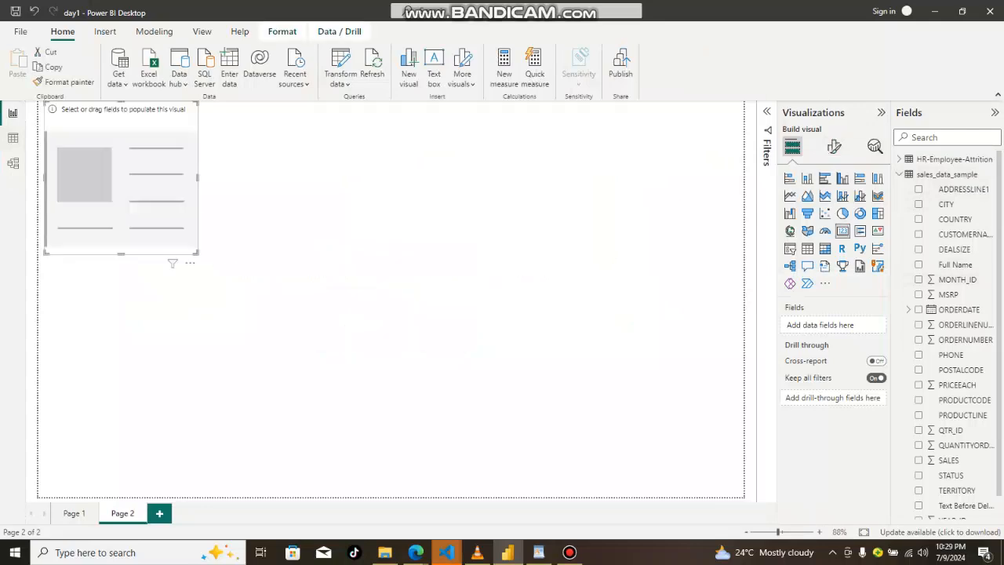
{"action": "key", "text": "Escape"}
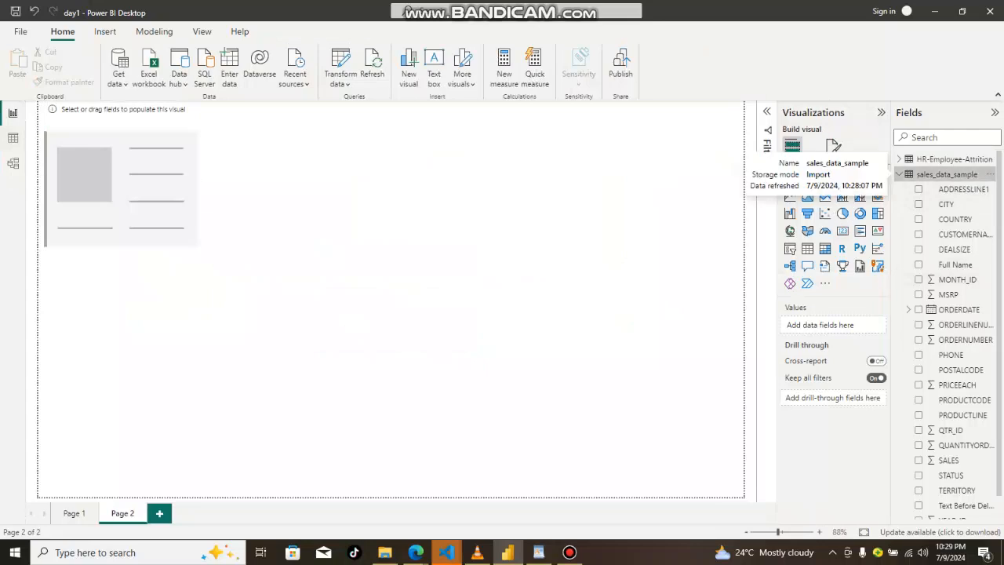
Create a new measure named COUNTSALES in sales_data_sample and begin its formula with the COUNT function
{"action": "left_click", "coordinate": [990, 175]}
{"action": "key", "text": "Escape"}
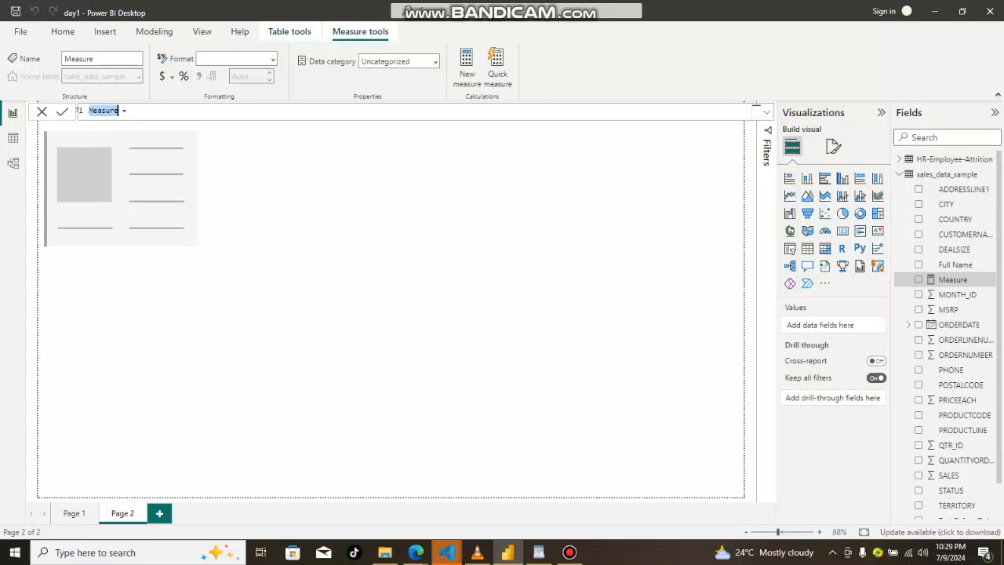
{"action": "left_click", "coordinate": [96, 110]}
{"action": "key", "text": "Delete"}
{"action": "key", "text": "Delete"}
{"action": "key", "text": "Delete"}
{"action": "key", "text": "Delete"}
{"action": "key", "text": "Delete"}
{"action": "key", "text": "Delete"}
{"action": "key", "text": "Delete"}
{"action": "key", "text": "BackSpace"}
{"action": "key", "text": "BackSpace"}
{"action": "type", "text": "COUNT "}
{"action": "type", "text": "ALES = C"}
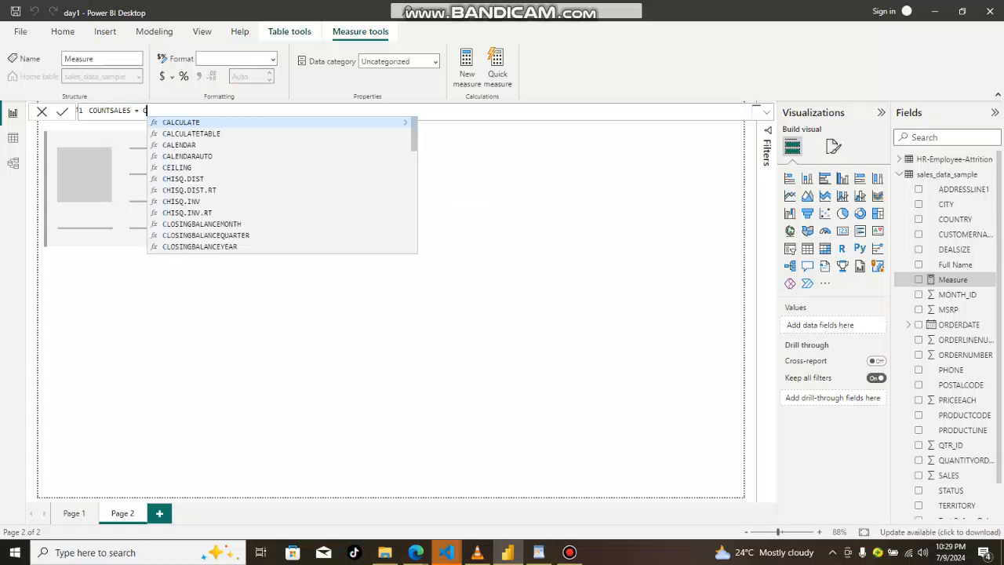
{"action": "type", "text": "OUNT"}
{"action": "type", "text": "('HR-Employee-Attrition'"}
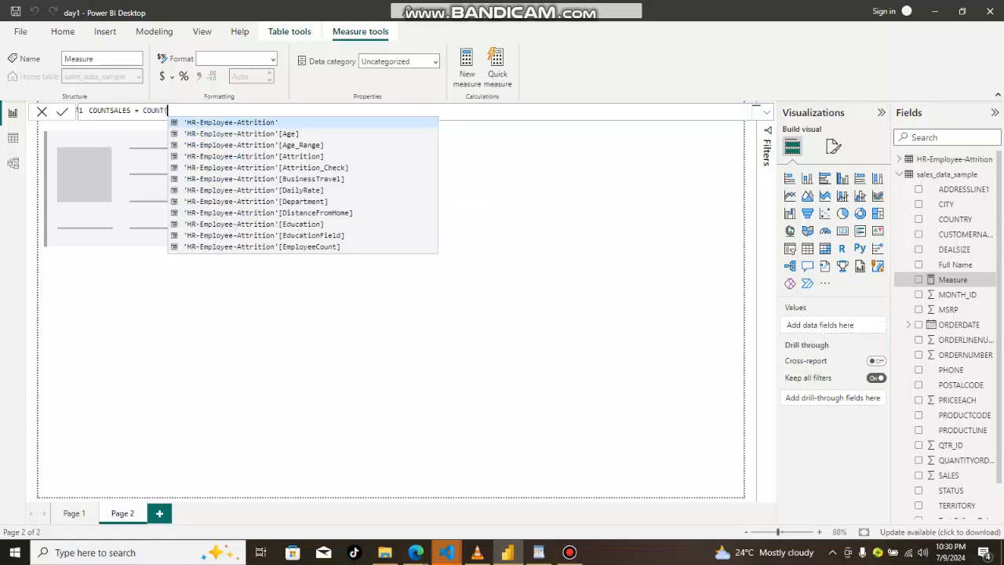
{"action": "key", "text": "shift+Left"}
{"action": "key", "text": "shift+Left"}
{"action": "key", "text": "shift+Left"}
{"action": "key", "text": "shift+Left"}
{"action": "key", "text": "shift+Left"}
{"action": "key", "text": "shift+Left"}
{"action": "key", "text": "shift+Left"}
{"action": "key", "text": "shift+Left"}
{"action": "key", "text": "shift+Left"}
{"action": "key", "text": "shift+Left"}
{"action": "key", "text": "shift+Left"}
{"action": "key", "text": "shift+Left"}
{"action": "key", "text": "shift+Left"}
{"action": "key", "text": "shift+Left"}
{"action": "key", "text": "shift+Left"}
{"action": "key", "text": "shift+Left"}
{"action": "key", "text": "shift+Left"}
{"action": "key", "text": "shift+Left"}
{"action": "key", "text": "shift+Left"}
{"action": "key", "text": "shift+Left"}
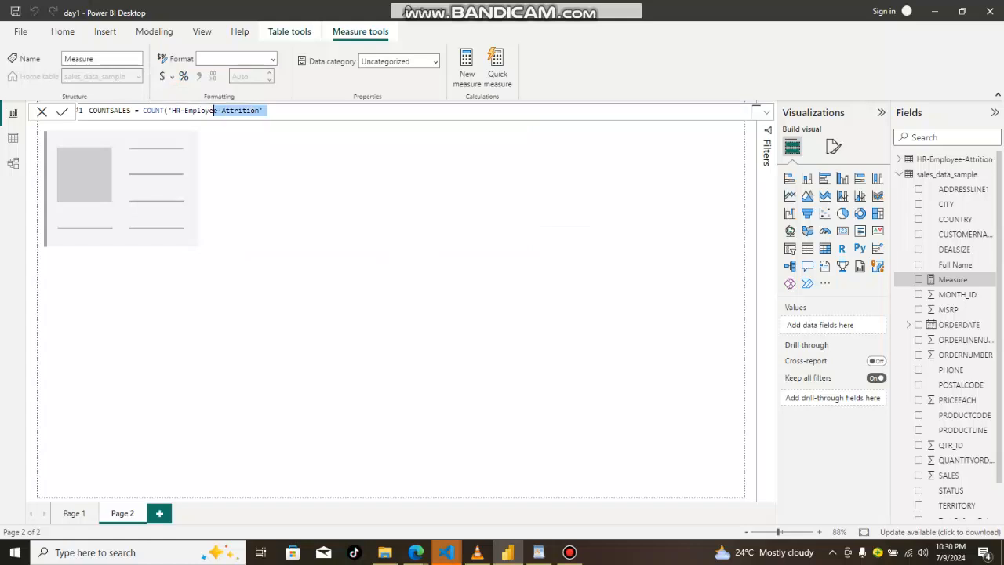
{"action": "key", "text": "BackSpace"}
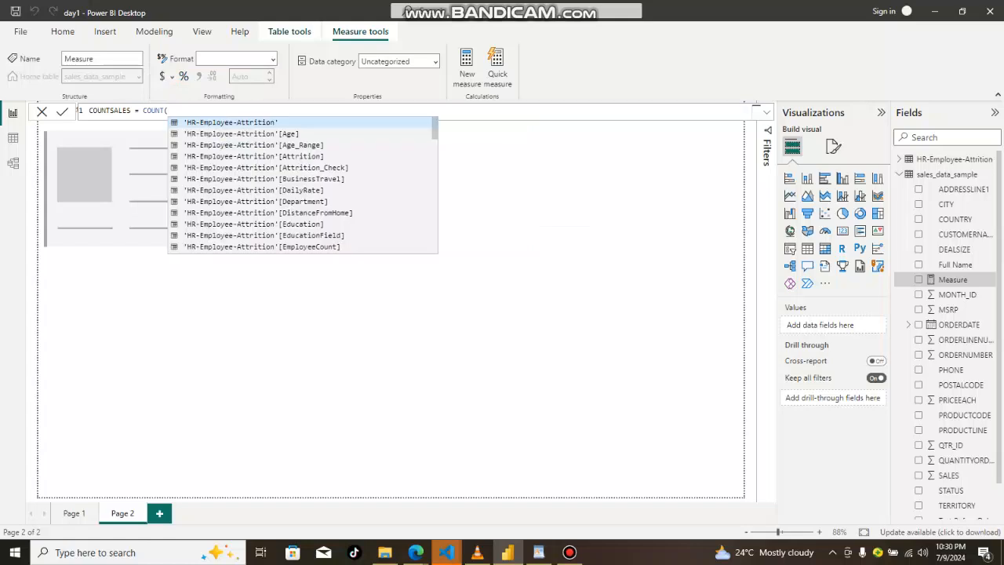
Complete the measure's formula as COUNT('sales_data_sample'[SALES]) and commit it
{"action": "scroll", "coordinate": [303, 184], "scroll_direction": "down", "scroll_amount": 8}
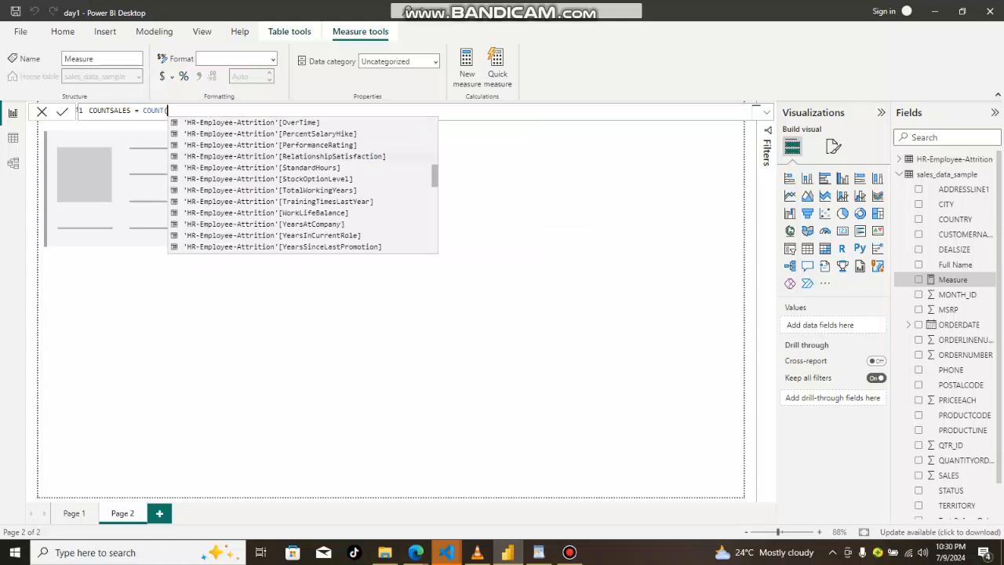
{"action": "type", "text": "'S"}
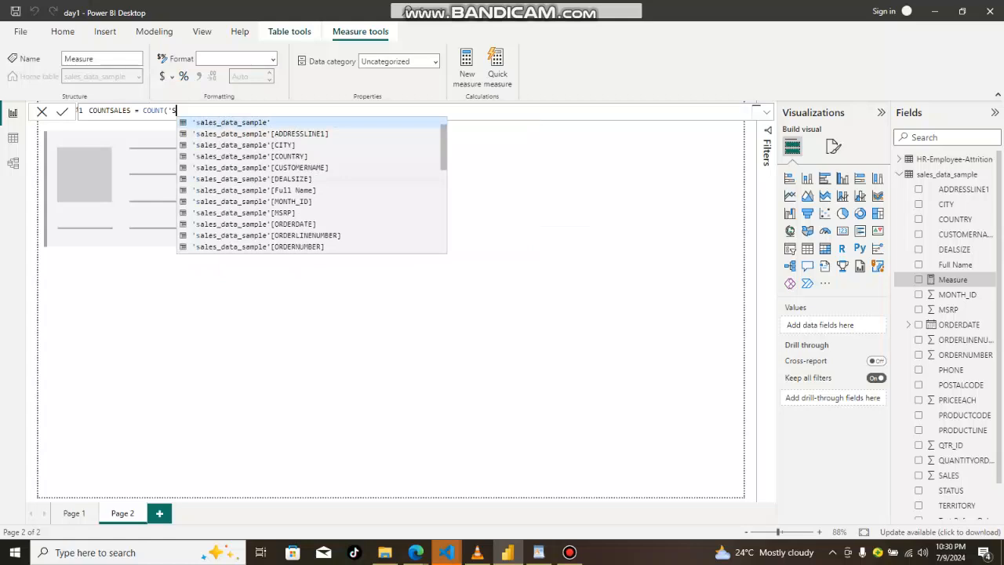
{"action": "scroll", "coordinate": [312, 184], "scroll_direction": "down", "scroll_amount": 1}
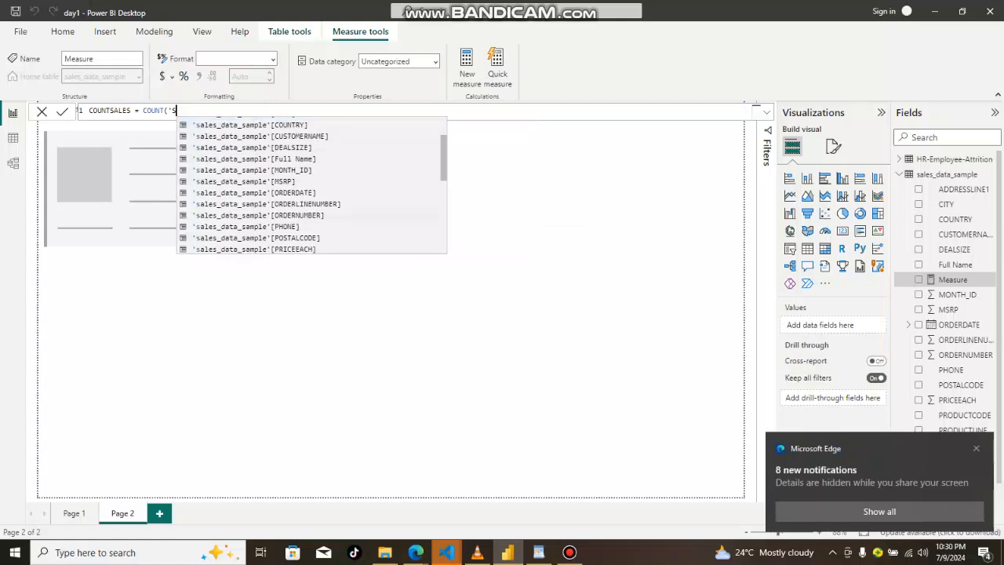
{"action": "scroll", "coordinate": [312, 184], "scroll_direction": "down", "scroll_amount": 2}
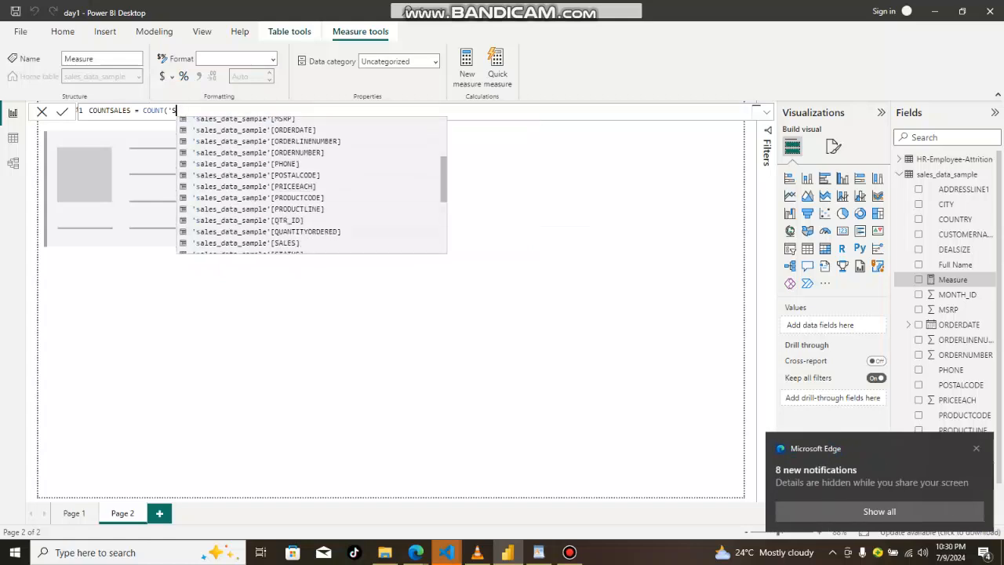
{"action": "key", "text": "Tab"}
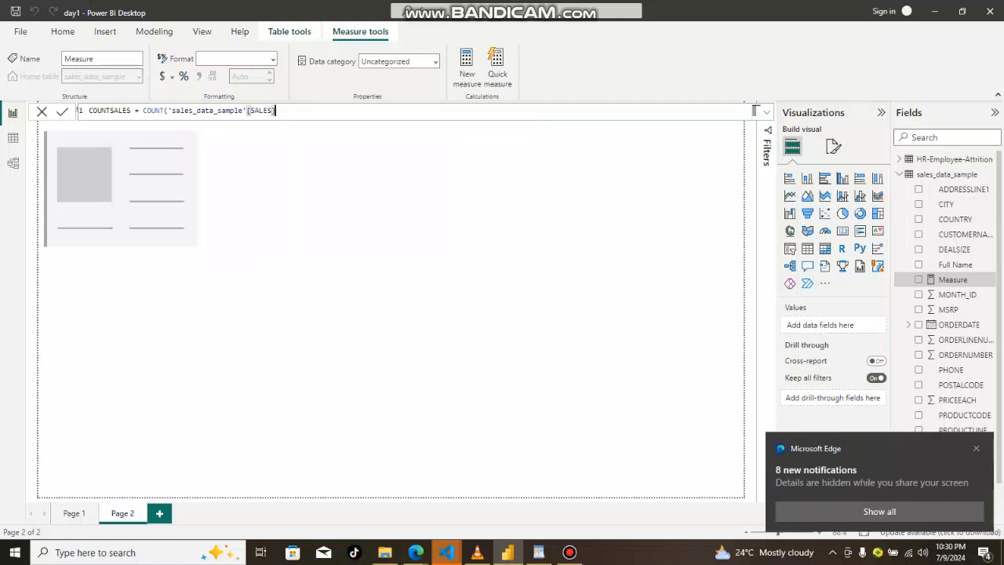
{"action": "type", "text": ")"}
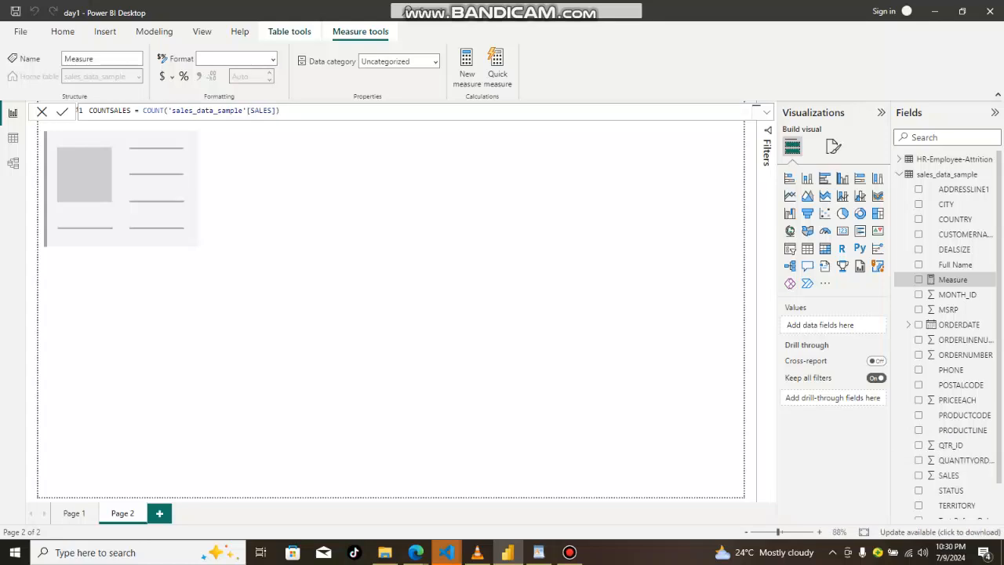
{"action": "key", "text": "Return"}
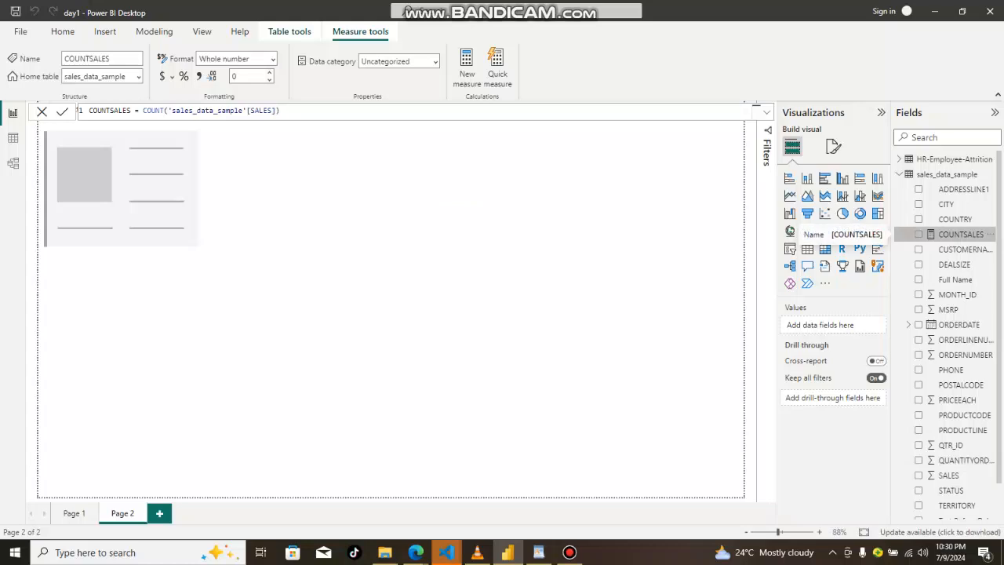
Show the COUNTSALES measure in the card visual and move the card right and slightly down on Page 2
{"action": "left_click", "coordinate": [122, 188]}
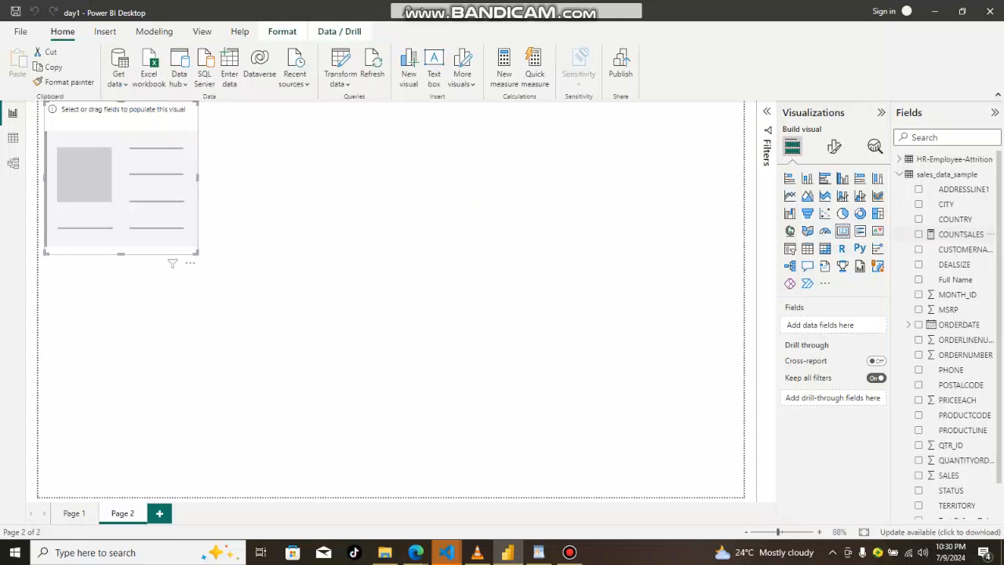
{"action": "left_click", "coordinate": [919, 233]}
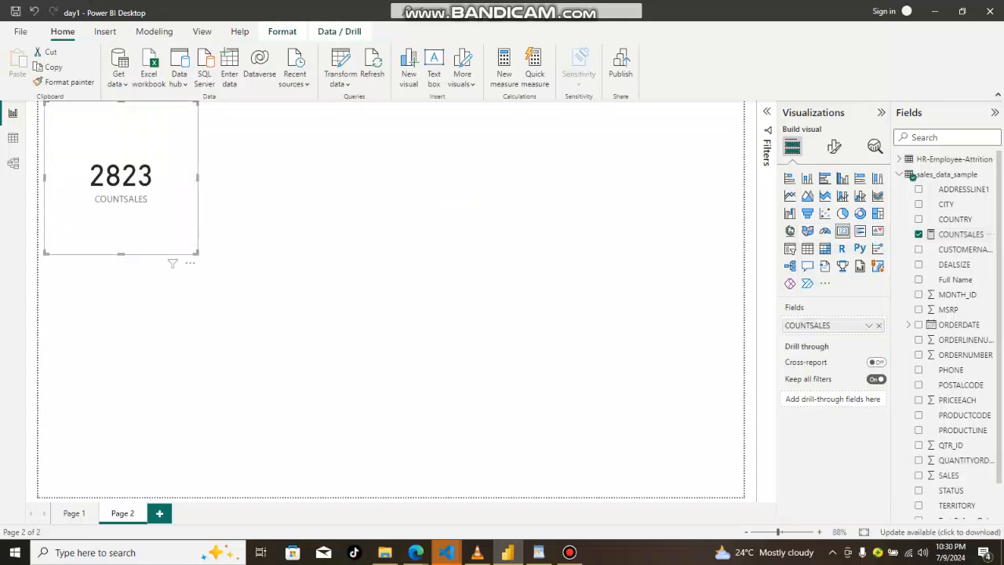
{"action": "mouse_move", "coordinate": [416, 552]}
{"action": "left_click_drag", "start_coordinate": [121, 176], "coordinate": [264, 202]}
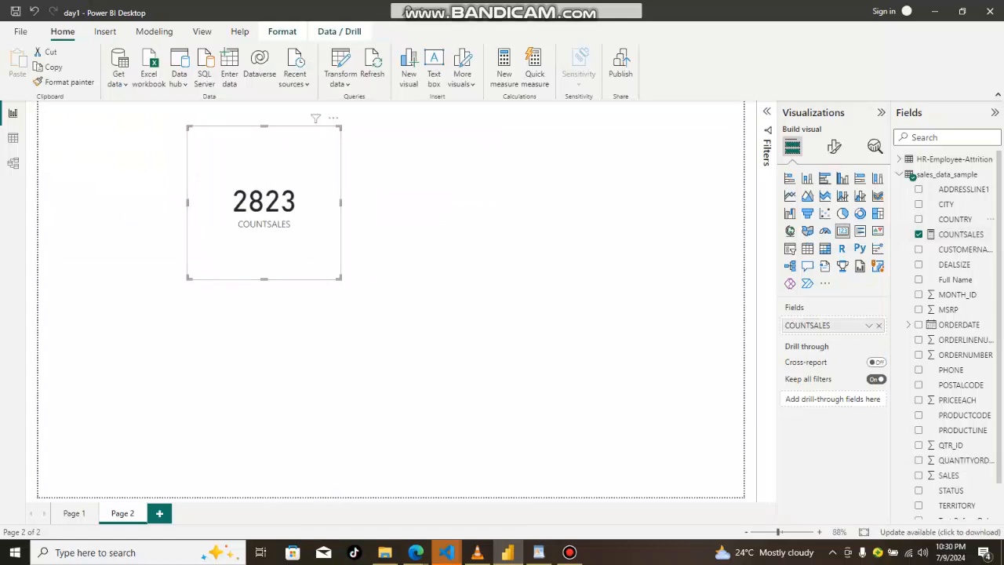
Select the COUNTSALES measure in sales_data_sample to display its DAX formula
{"action": "left_click", "coordinate": [961, 234]}
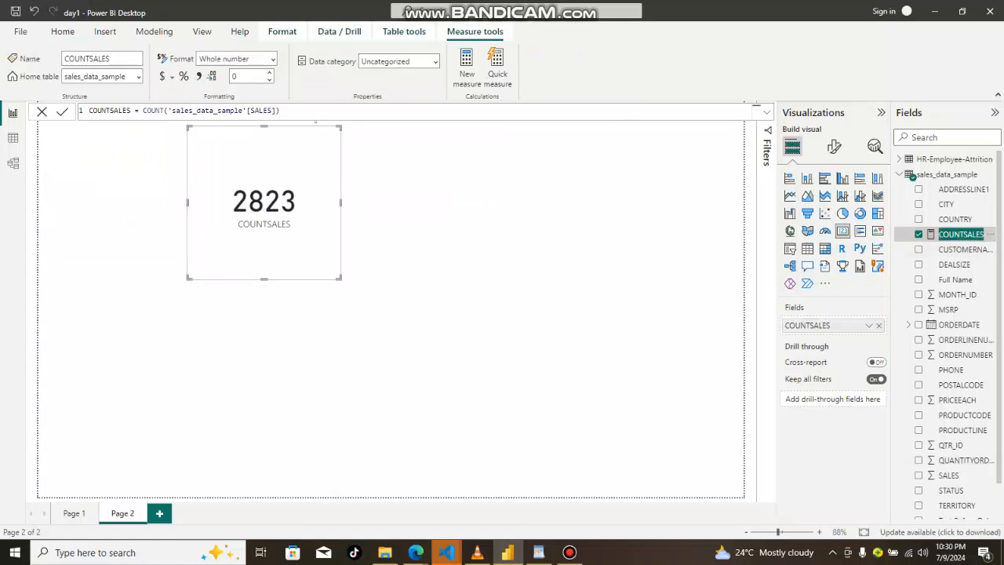
Change the COUNTSALES measure's formula to COUNT('sales_data_sample'[ORDERNUMBER]) and commit it
{"action": "left_click", "coordinate": [756, 107]}
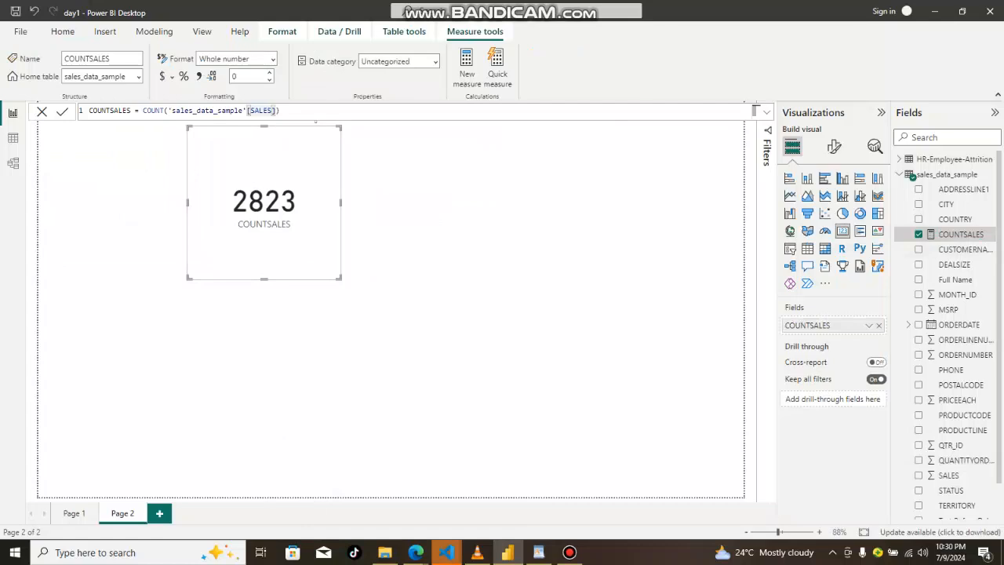
{"action": "key", "text": "End"}
{"action": "key", "text": "BackSpace"}
{"action": "key", "text": "BackSpace"}
{"action": "key", "text": "BackSpace"}
{"action": "key", "text": "BackSpace"}
{"action": "key", "text": "BackSpace"}
{"action": "key", "text": "BackSpace"}
{"action": "key", "text": "BackSpace"}
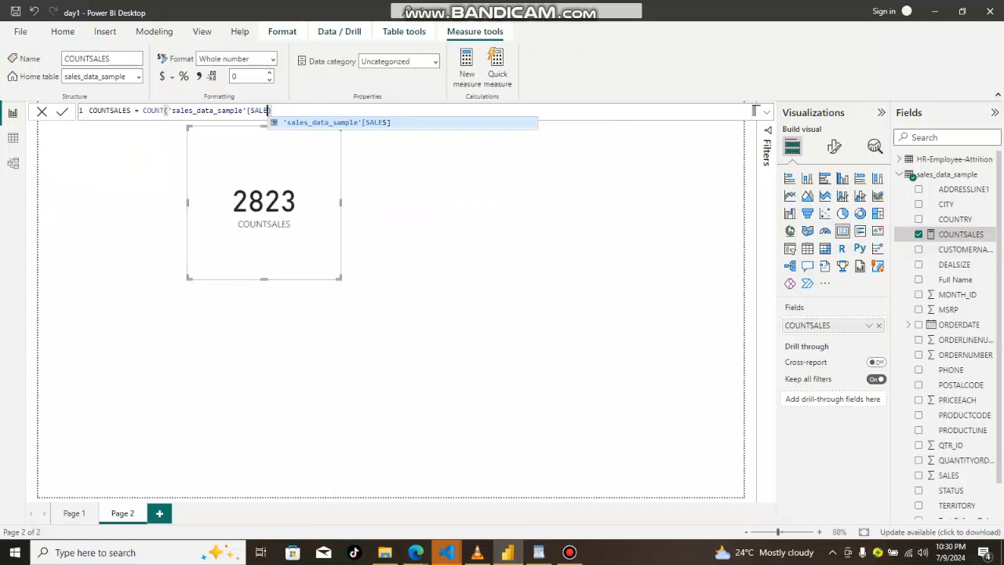
{"action": "key", "text": "BackSpace"}
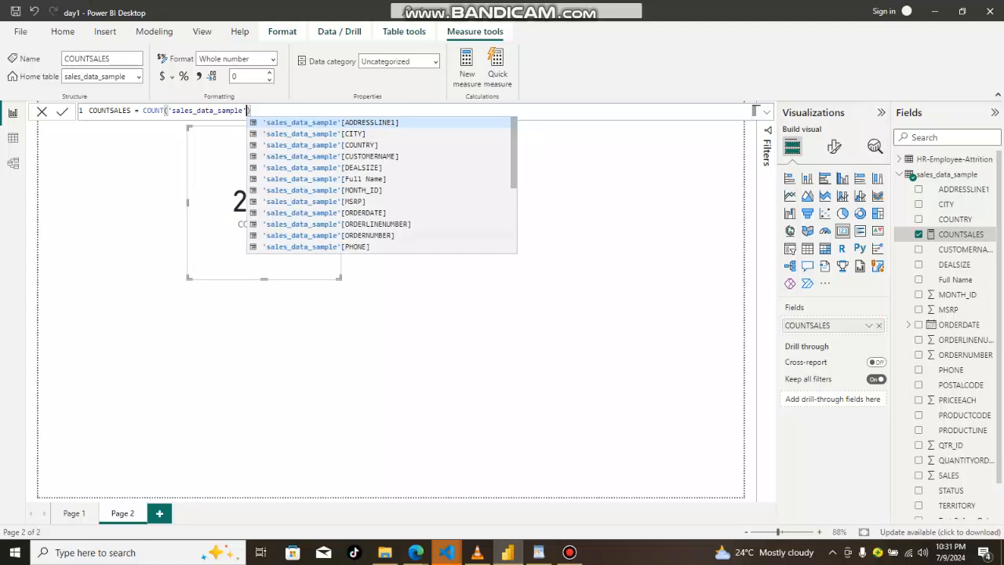
{"action": "left_click", "coordinate": [367, 235]}
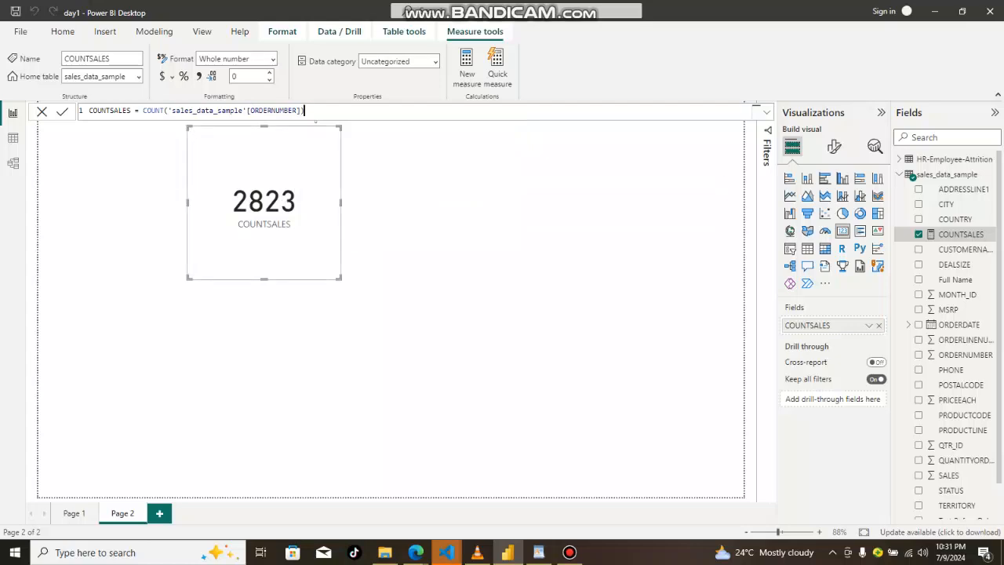
{"action": "key", "text": "Return"}
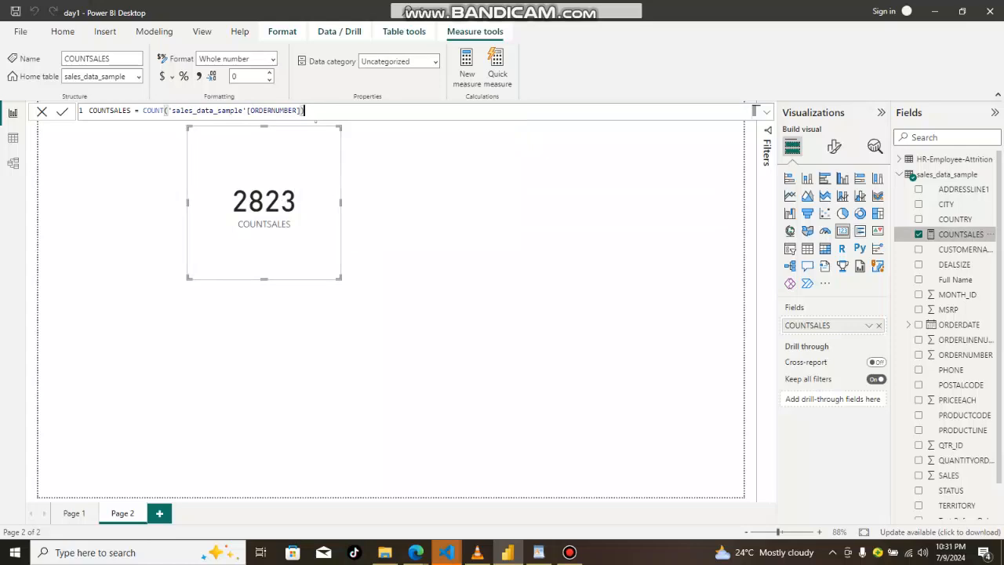
Move the COUNTSALES card left and slightly down on Page 2, and format the measure with a thousands separator
{"action": "left_click", "coordinate": [918, 234]}
{"action": "left_click", "coordinate": [918, 234]}
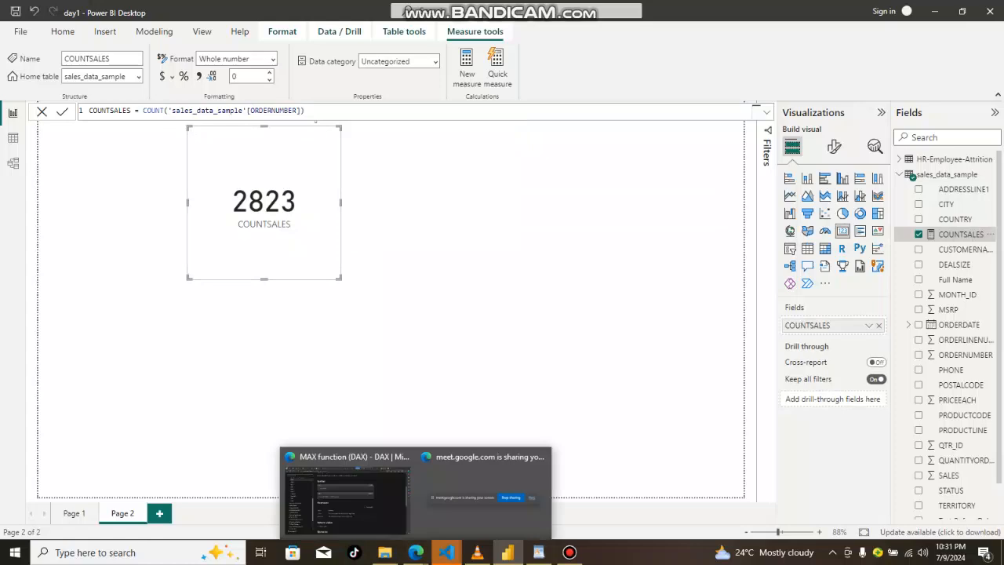
{"action": "left_click_drag", "start_coordinate": [315, 121], "coordinate": [229, 129]}
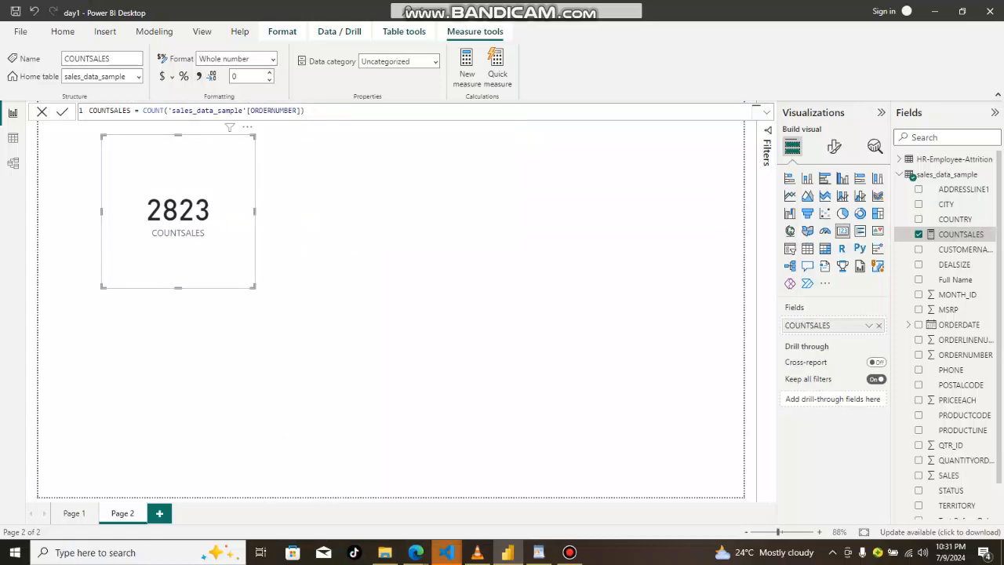
{"action": "left_click", "coordinate": [199, 76]}
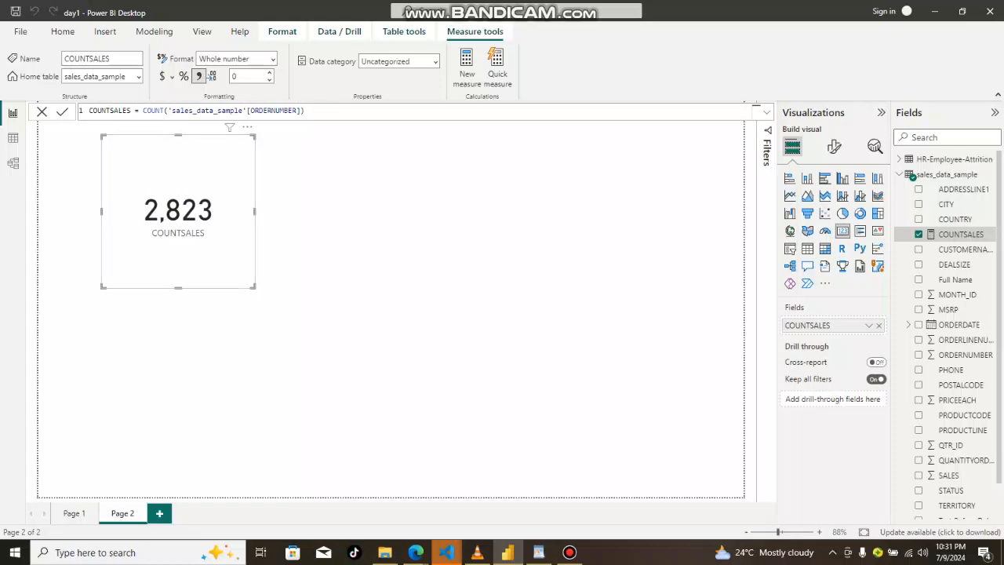
{"action": "key", "text": "Escape"}
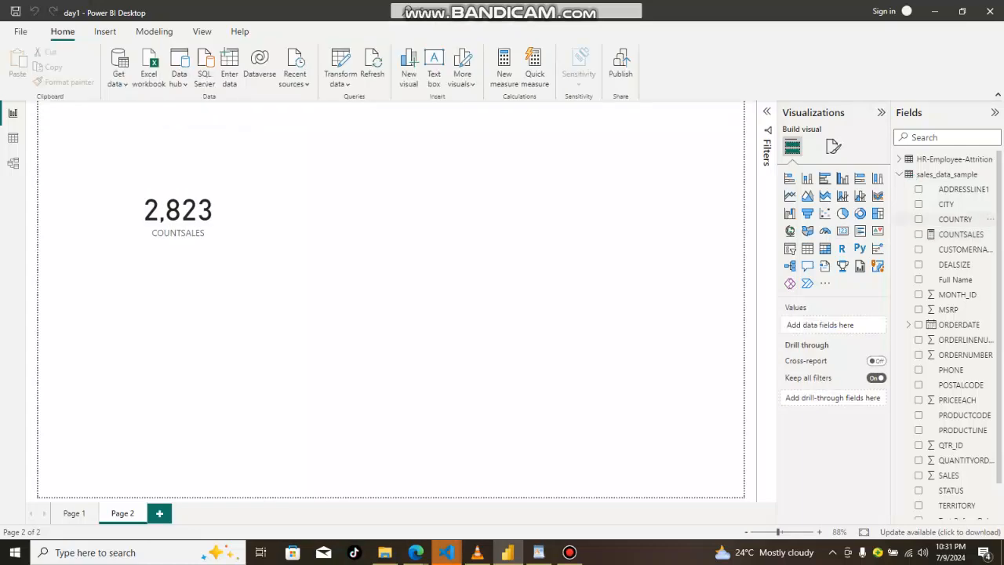
Examine the columns of the sales_data_sample table in Data view and return to the report page
{"action": "left_click", "coordinate": [954, 219]}
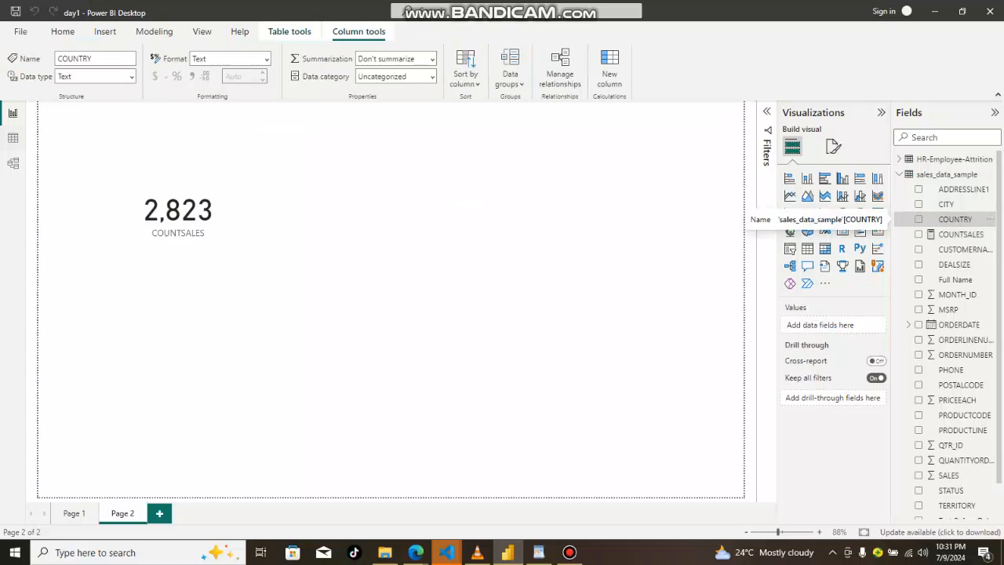
{"action": "left_click", "coordinate": [13, 137]}
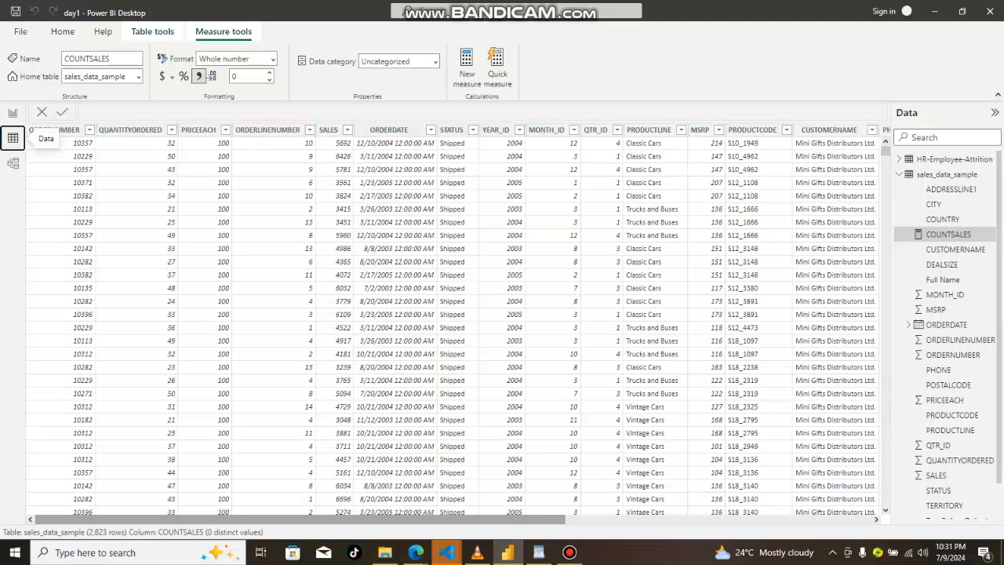
{"action": "scroll", "coordinate": [458, 323], "scroll_direction": "right", "scroll_amount": 8}
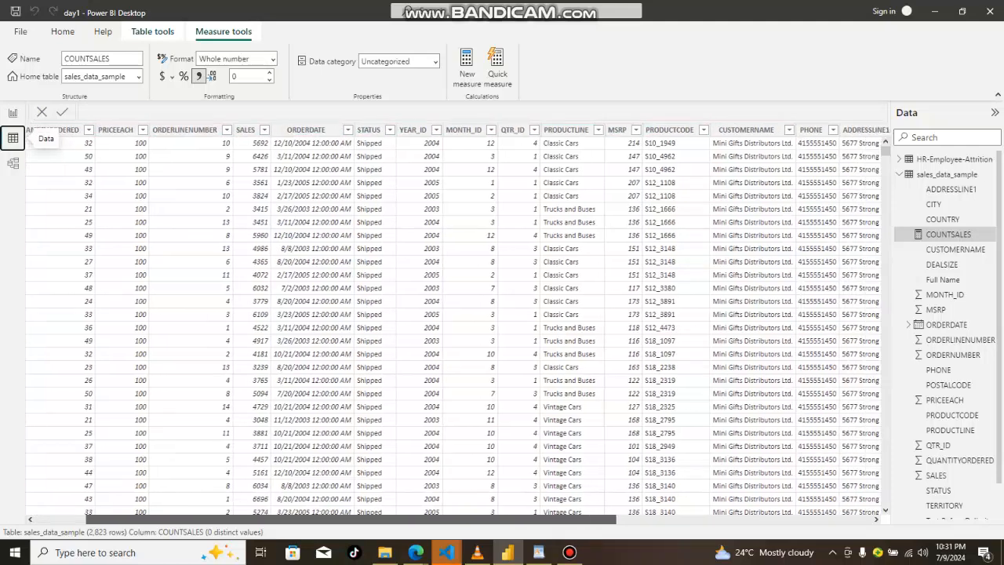
{"action": "scroll", "coordinate": [458, 323], "scroll_direction": "right", "scroll_amount": 4}
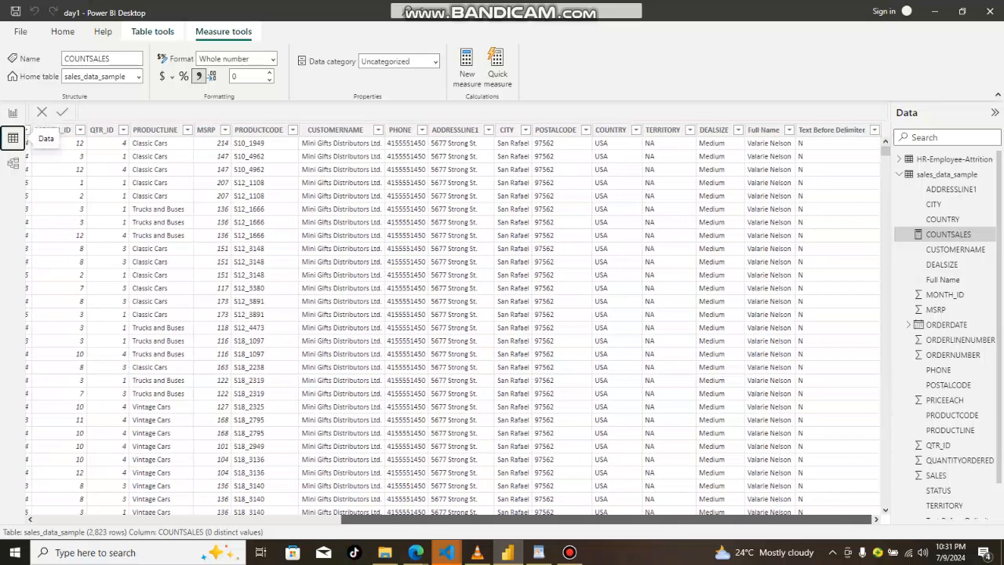
{"action": "scroll", "coordinate": [457, 323], "scroll_direction": "left", "scroll_amount": 12}
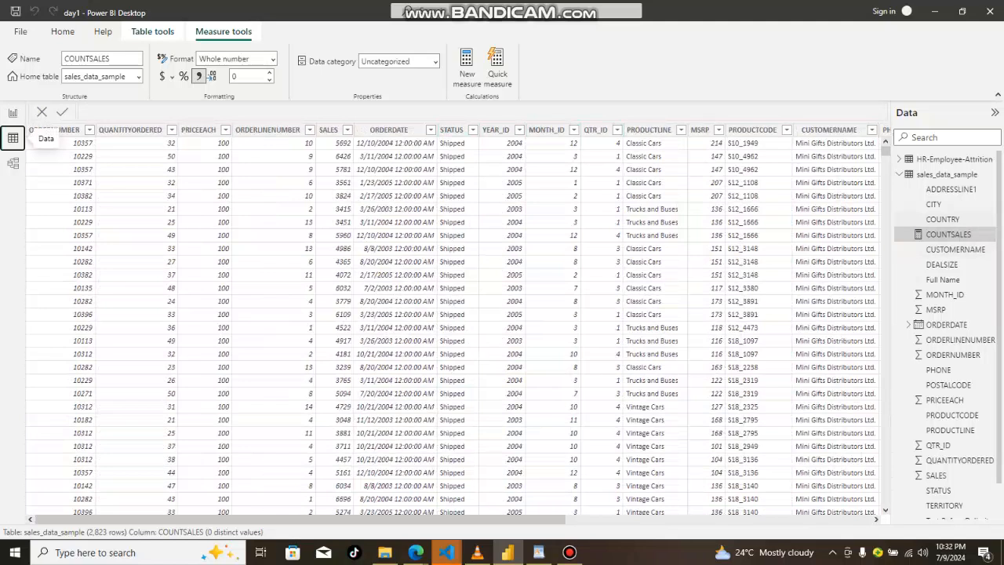
{"action": "left_click", "coordinate": [13, 113]}
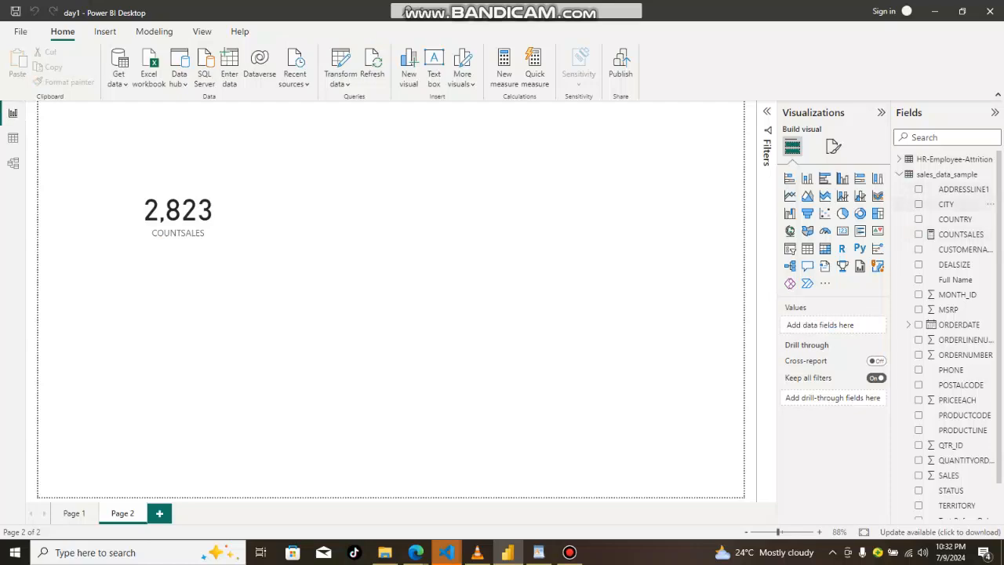
{"action": "mouse_move", "coordinate": [416, 552]}
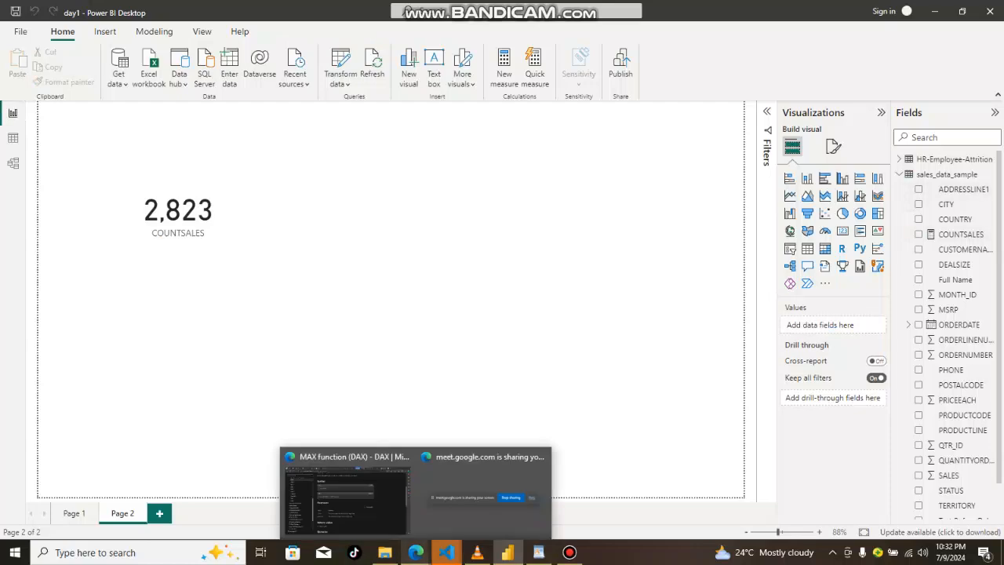
{"action": "left_click", "coordinate": [569, 552]}
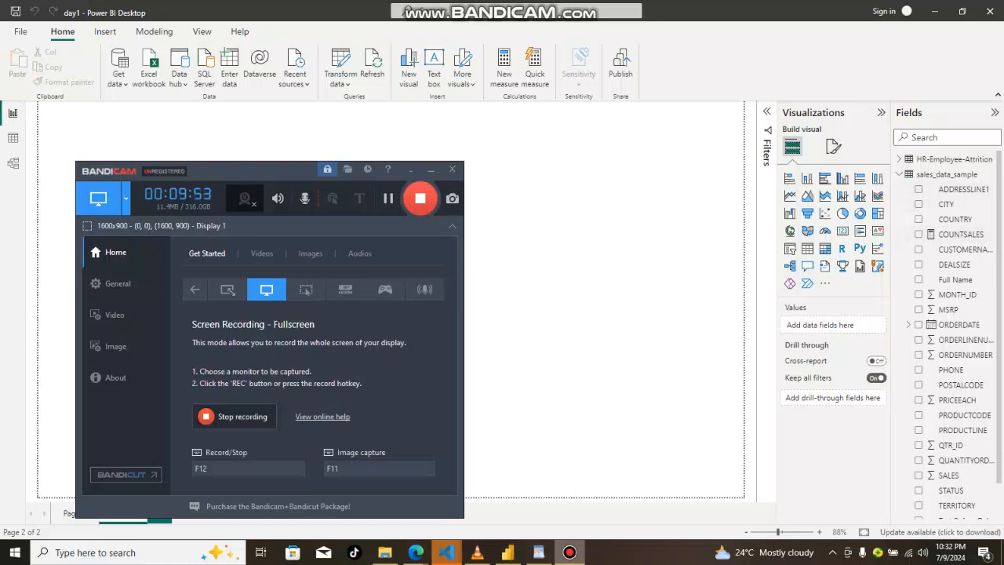
{"action": "left_click", "coordinate": [569, 552]}
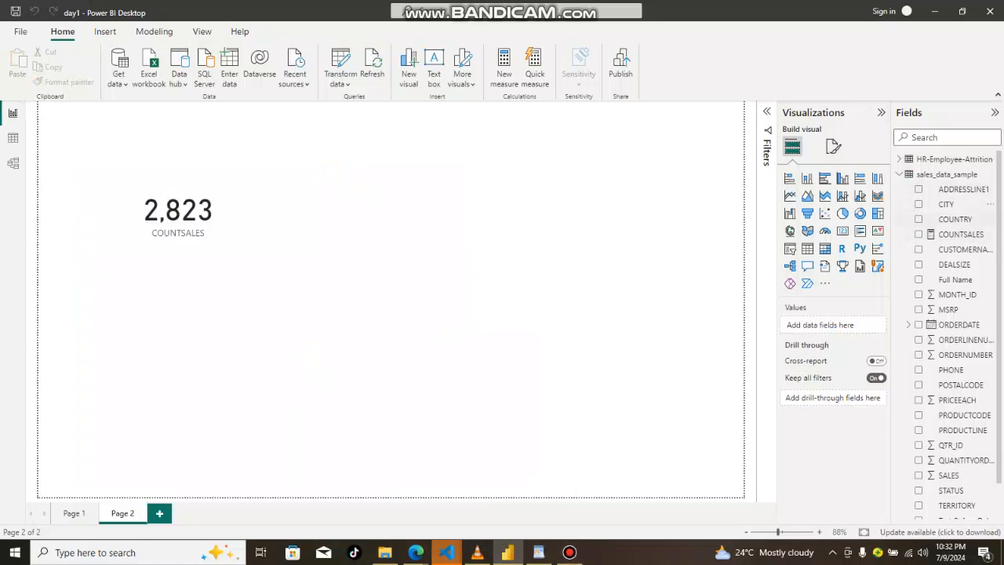